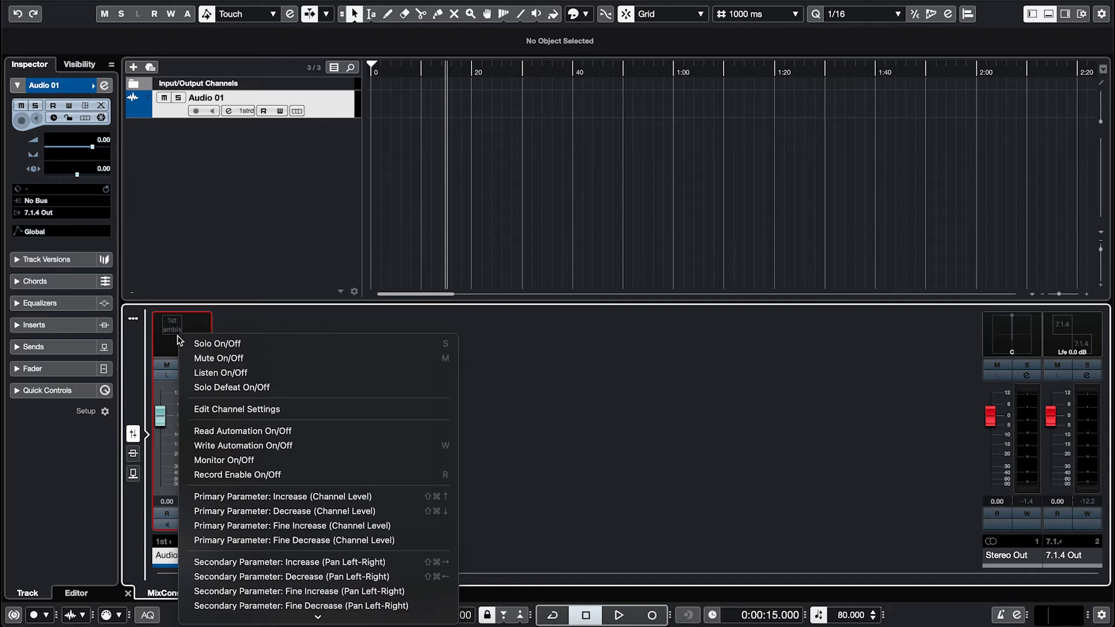
- Switch the Audio 01 channel's panner to ab Decoder and place the Taiko 80 audio file at the start of the track
scroll(237, 417, down, 8)
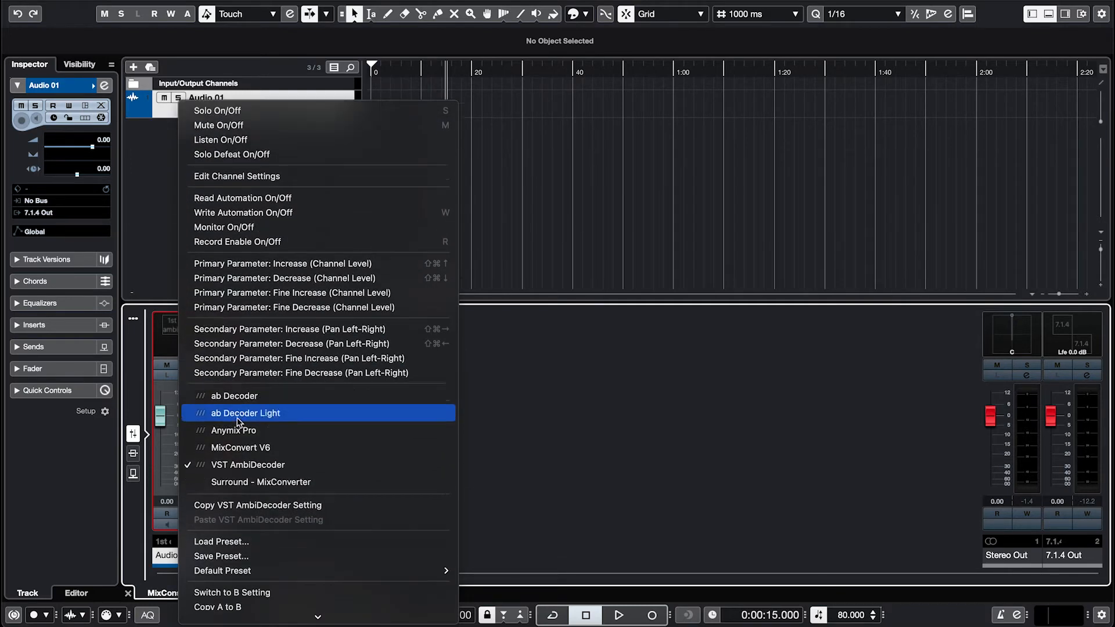
click(236, 401)
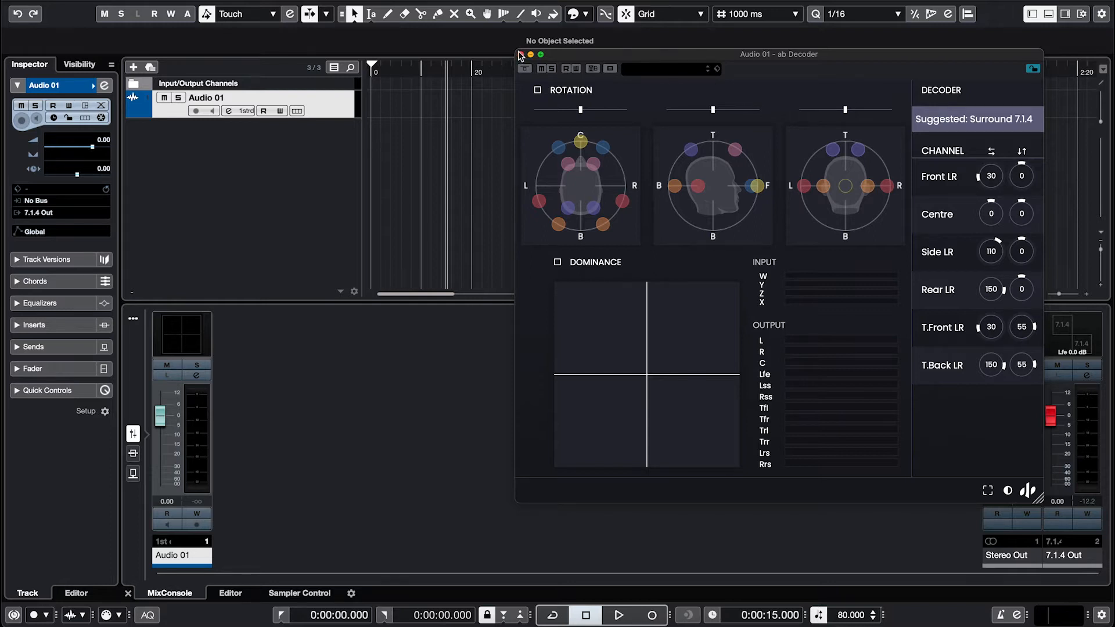
click(521, 54)
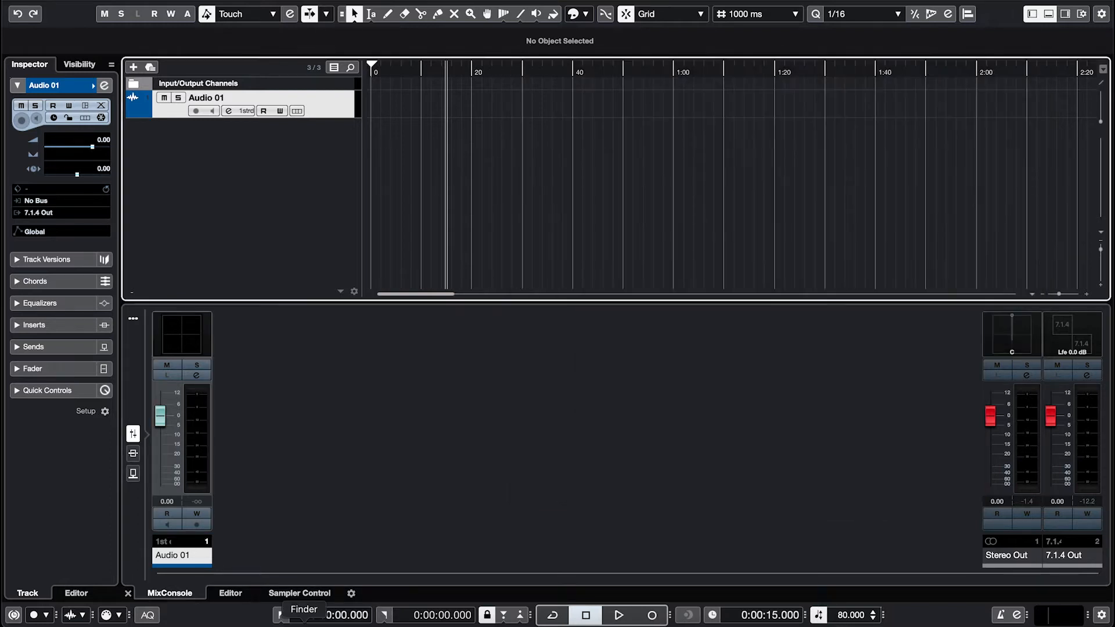
click(304, 623)
drag(628, 285, 371, 102)
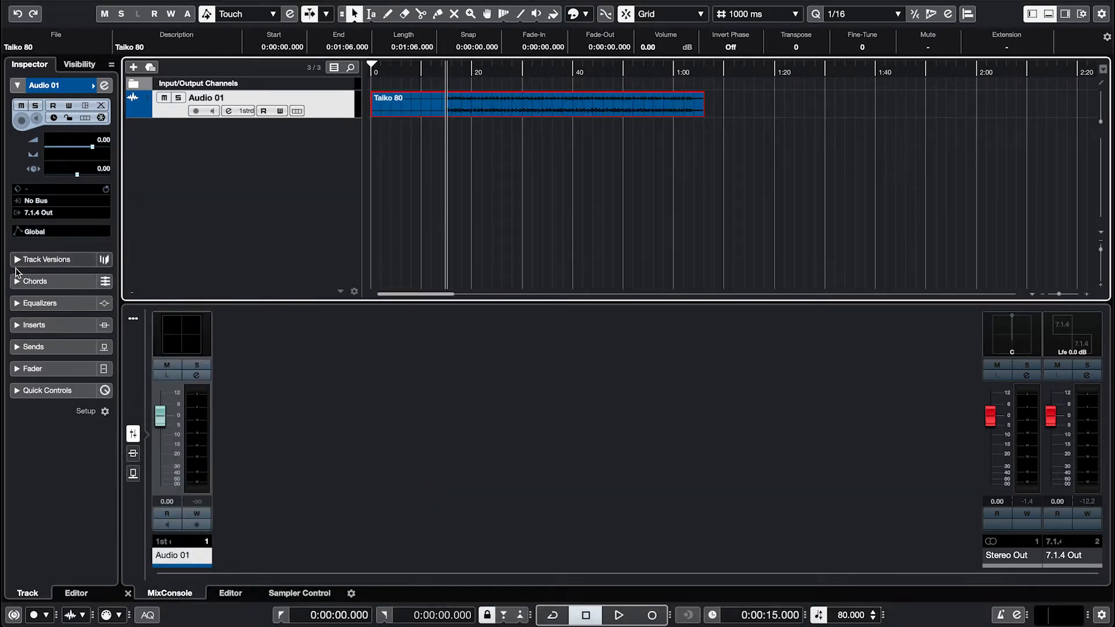
- Load the ab Delay plug-in into the first insert slot of Audio 01
click(20, 325)
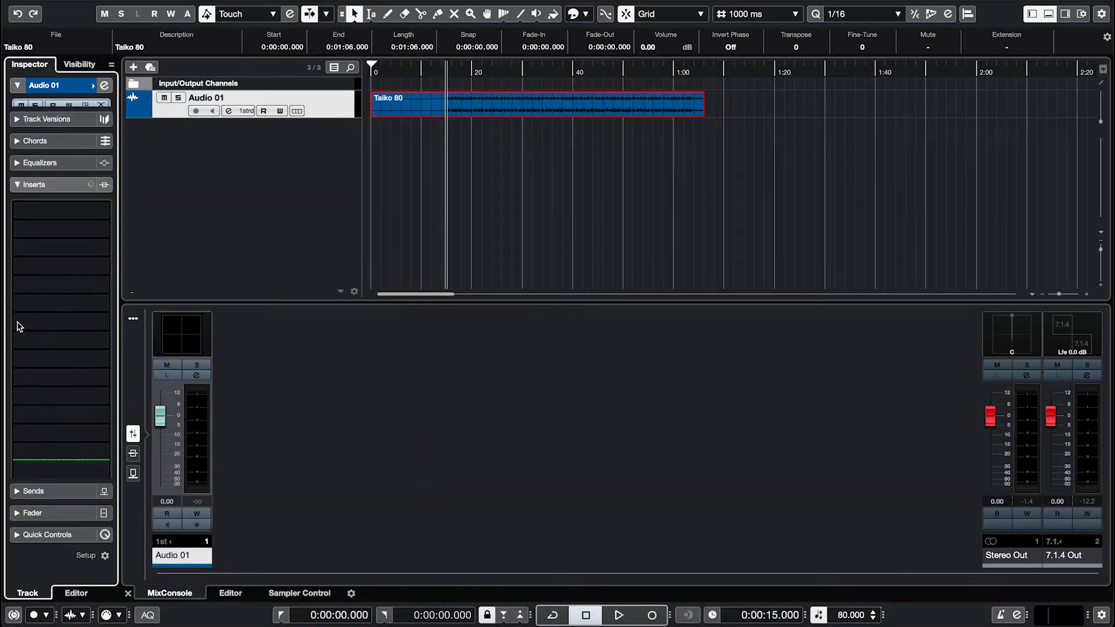
click(35, 198)
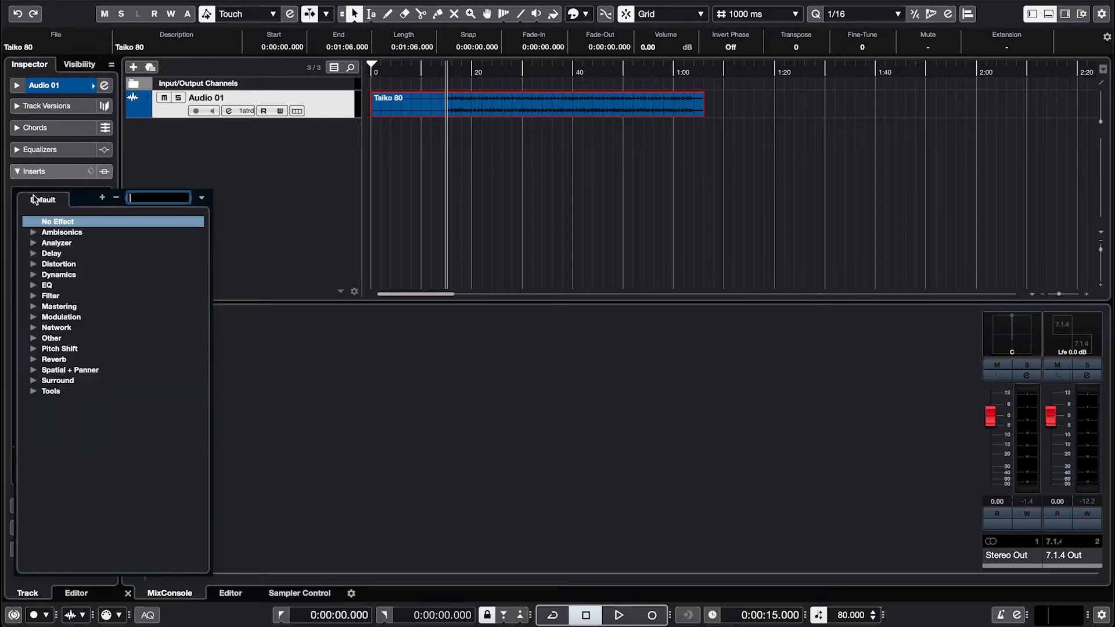
text(ab del)
key(Return)
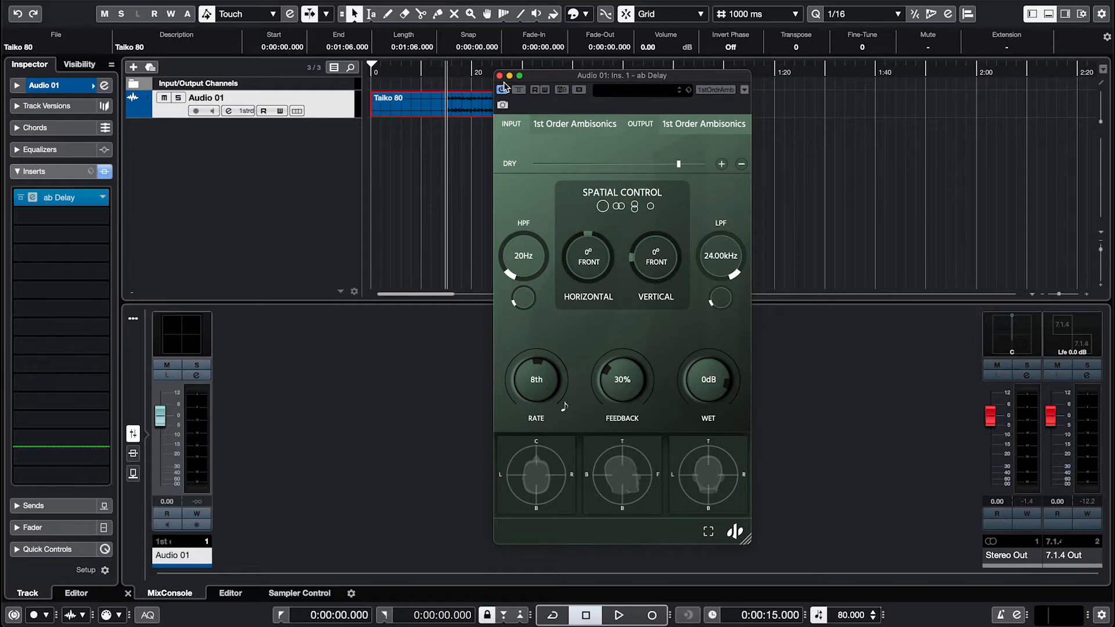
- Set ab Delay's input format to Stereo and reposition the plug-in window so the clip is less covered
click(547, 130)
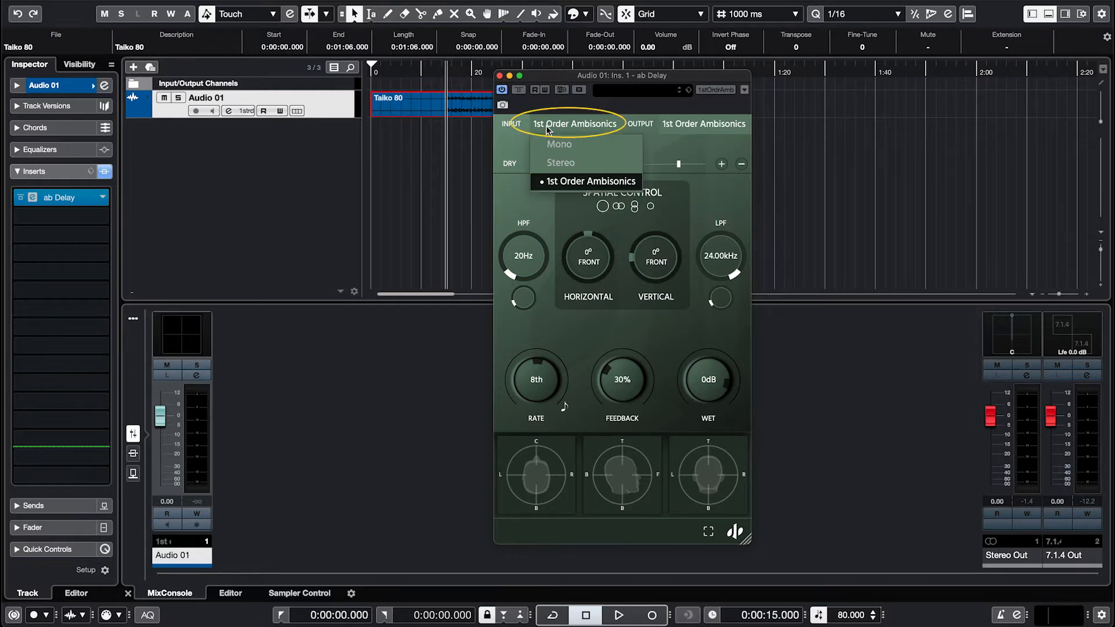
click(559, 162)
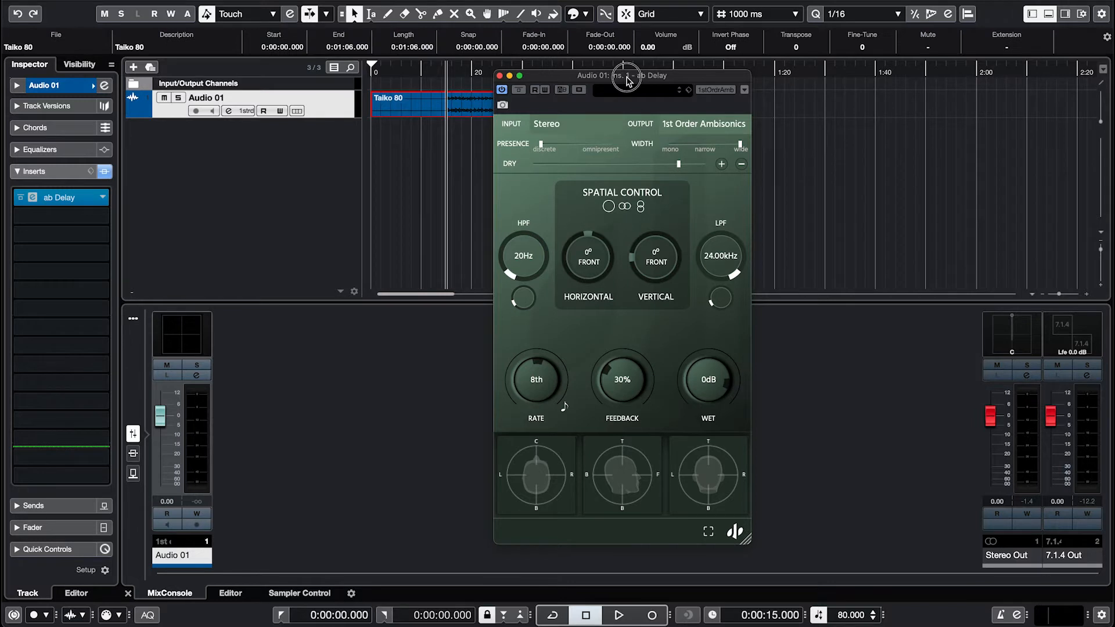
drag(627, 81, 816, 58)
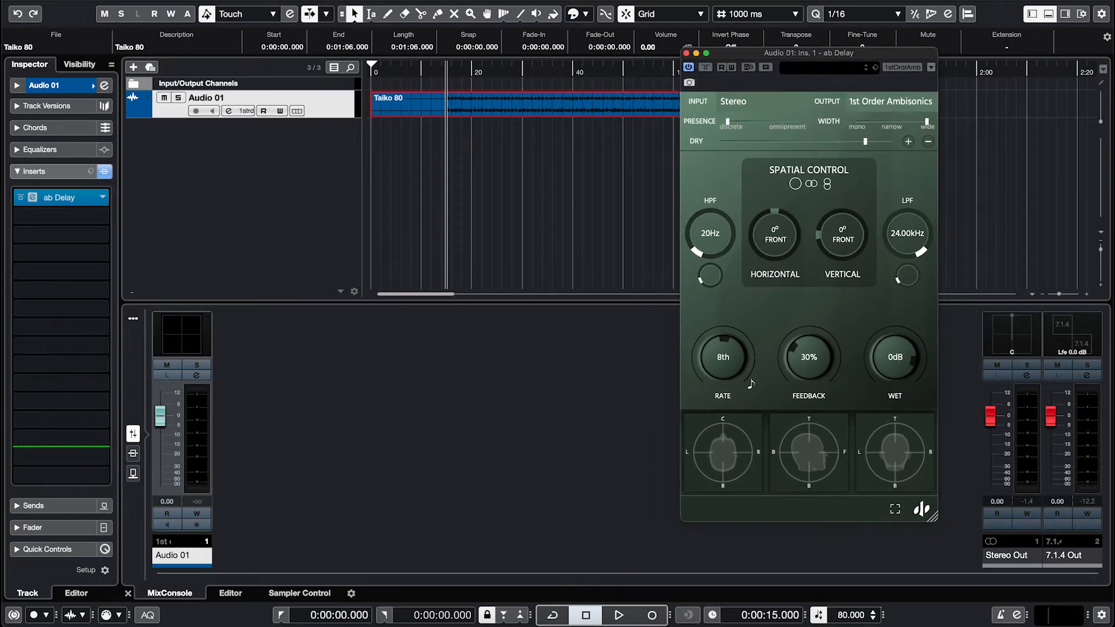
- Lower ab Delay's wet level to -144 dB and play the track to audition only the dry signal
drag(899, 365, 926, 547)
key(space)
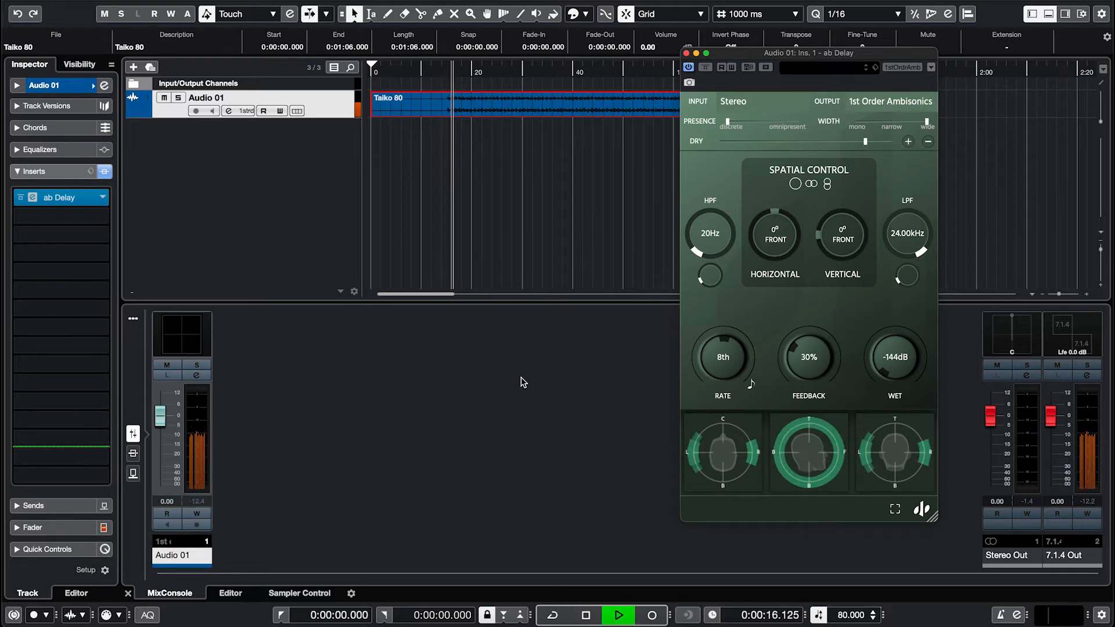
key(space)
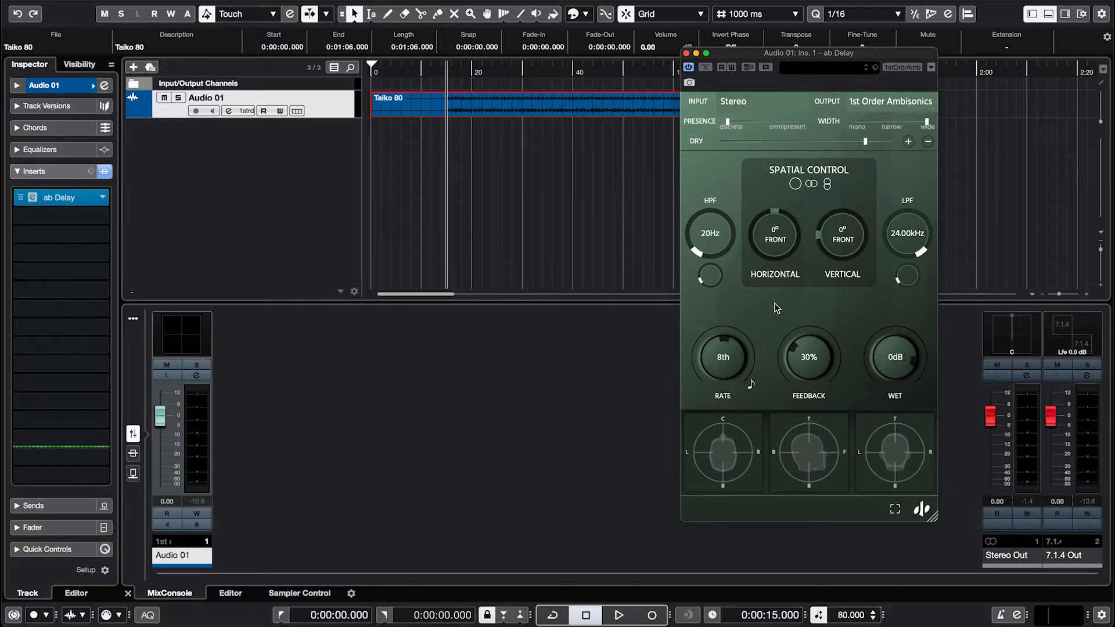
- During playback, turn the delay's horizontal spatial control to -90° left and lower the dry level
key(space)
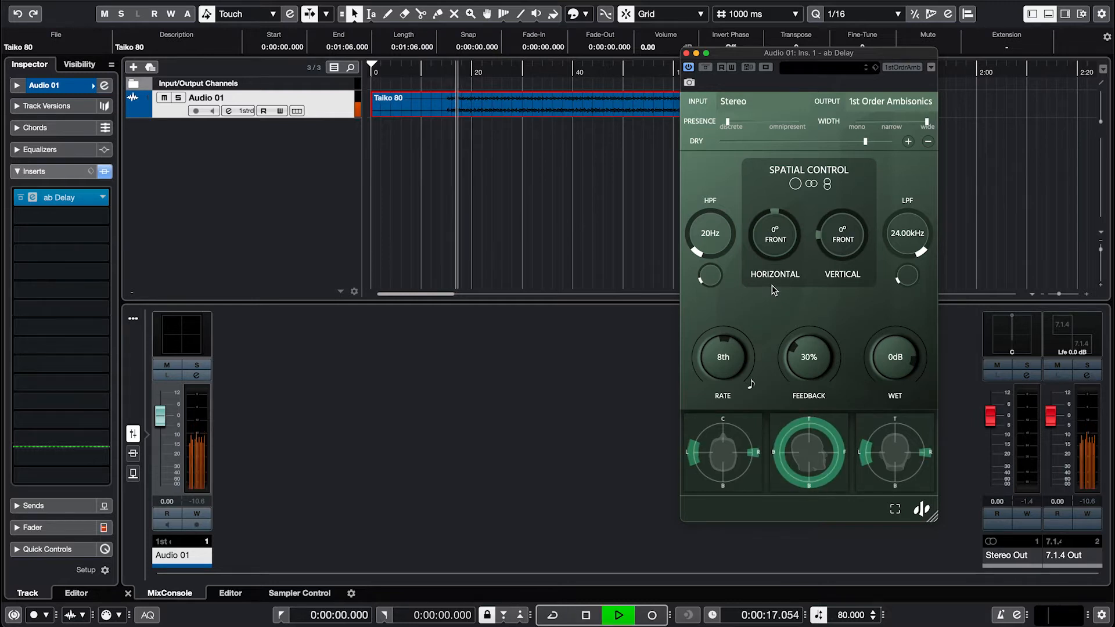
drag(772, 247, 774, 284)
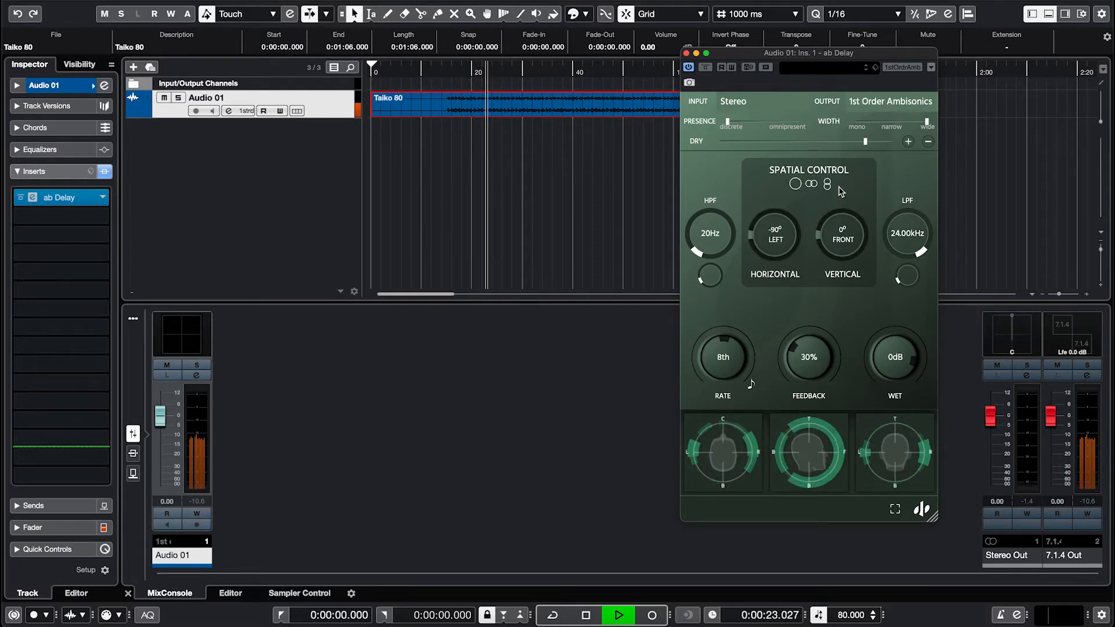
click(866, 142)
drag(866, 143, 837, 144)
- Audition the delay with its horizontal control at 124° back right, vary the vertical and horizontal angles, and stop playback
drag(775, 238, 783, 208)
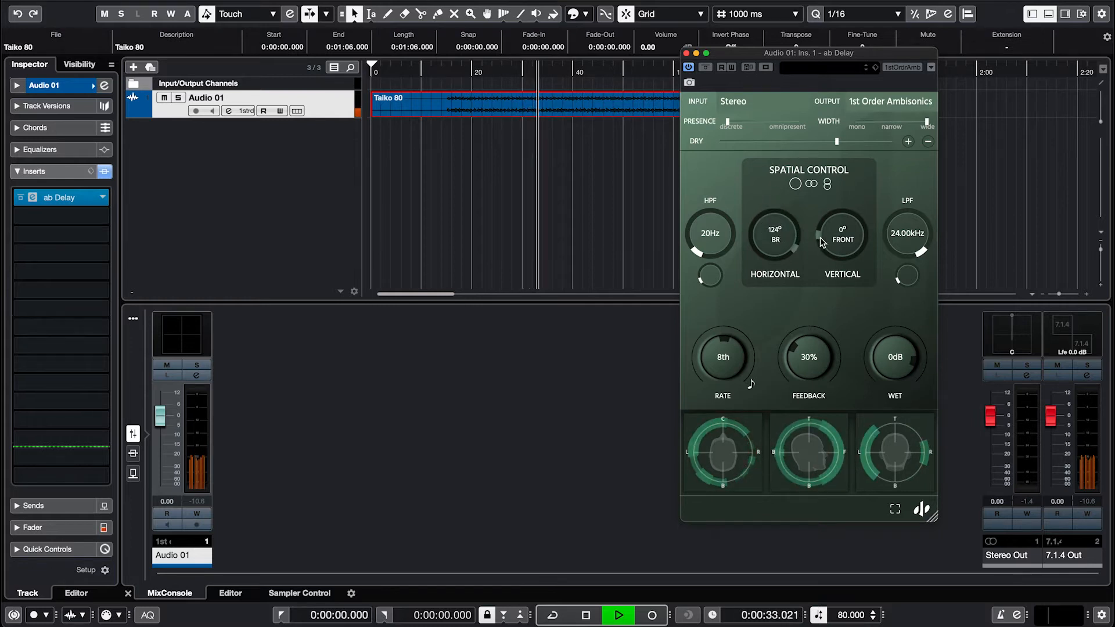
drag(843, 235, 839, 173)
drag(790, 230, 809, 332)
key(space)
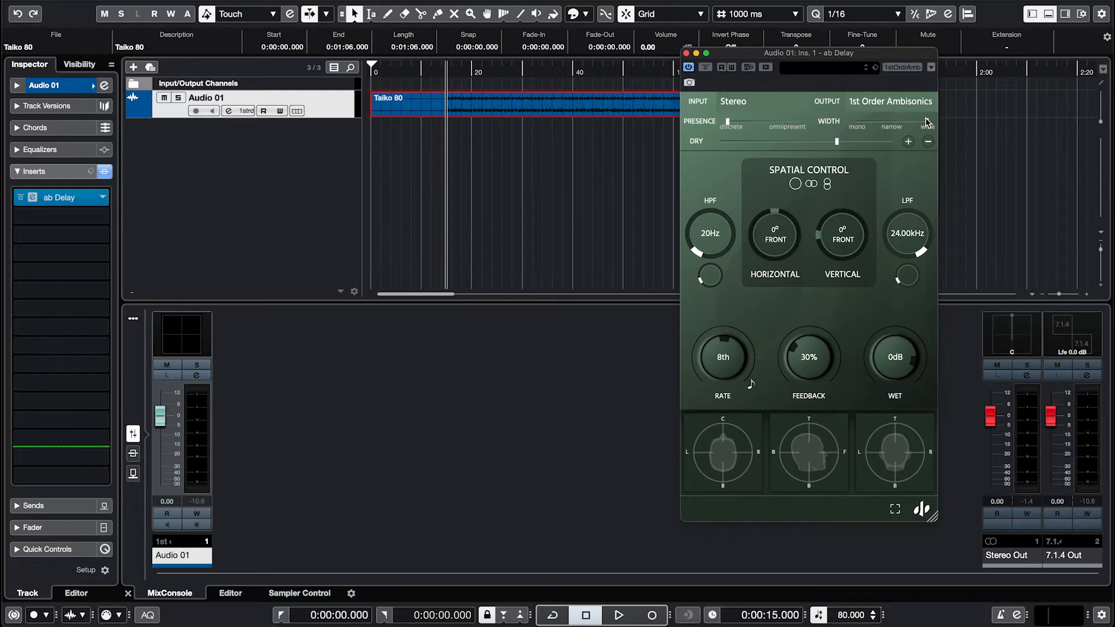
- During playback, reduce the stereo width to between mono and narrow and turn the delay's horizontal control to -96° left
key(space)
drag(927, 122, 894, 134)
drag(775, 236, 784, 286)
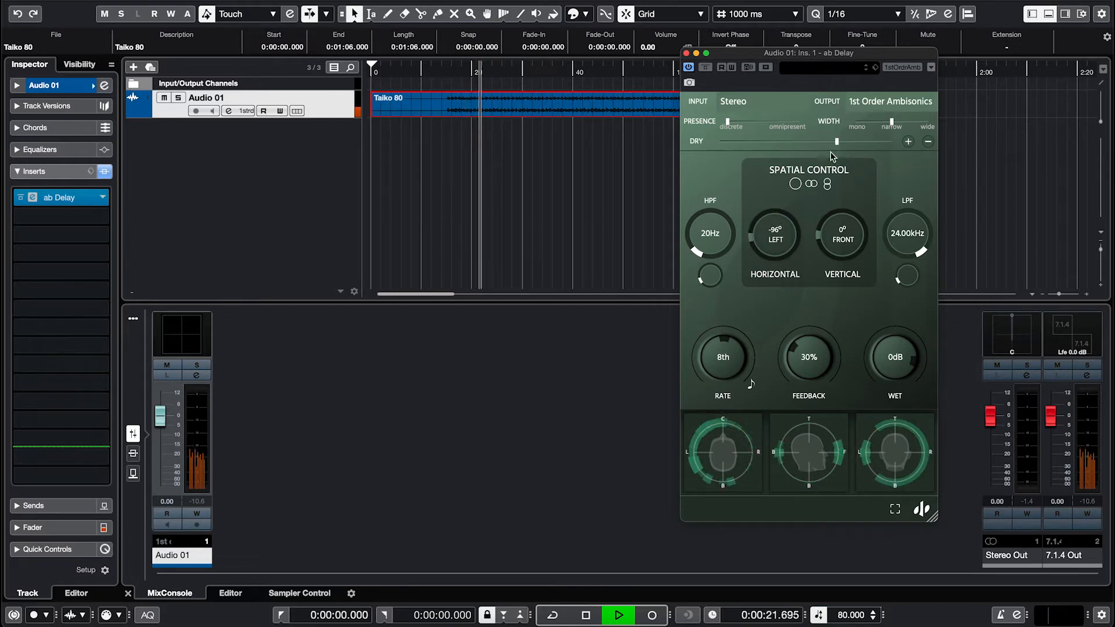
drag(892, 124, 875, 127)
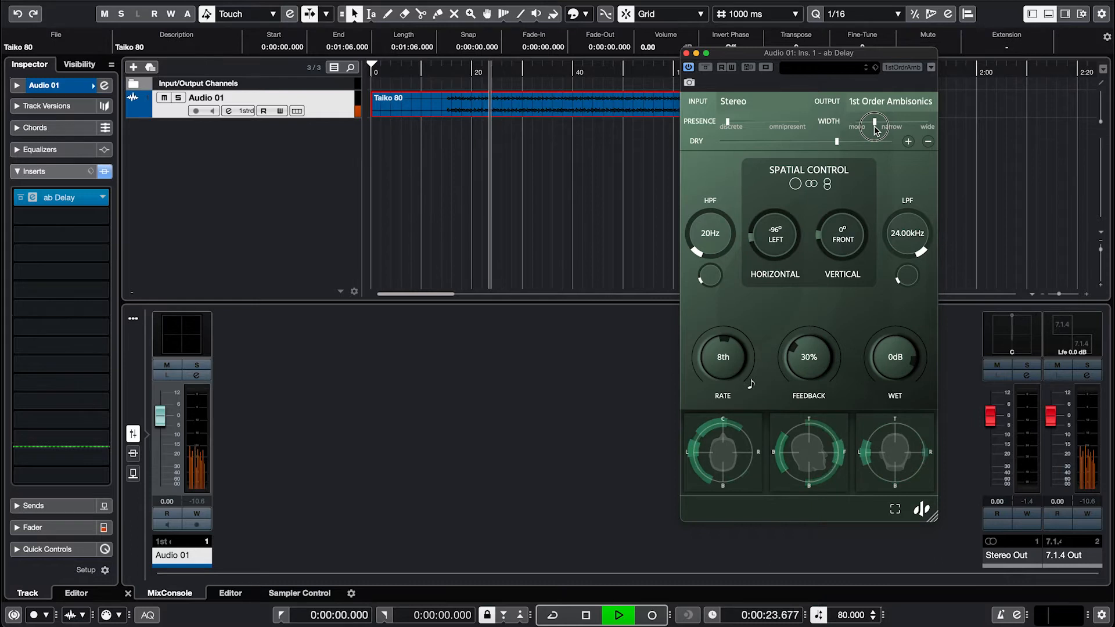
- Audition the delay at 86° right, reset its horizontal angle to 0° front and stop playback
drag(784, 234, 779, 152)
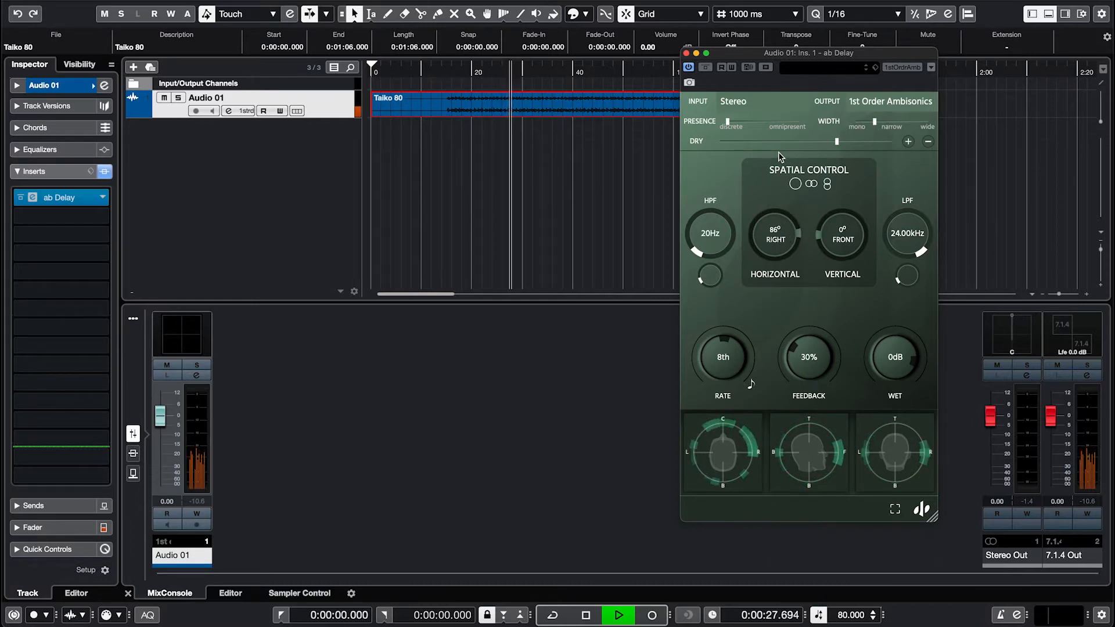
double_click(776, 227)
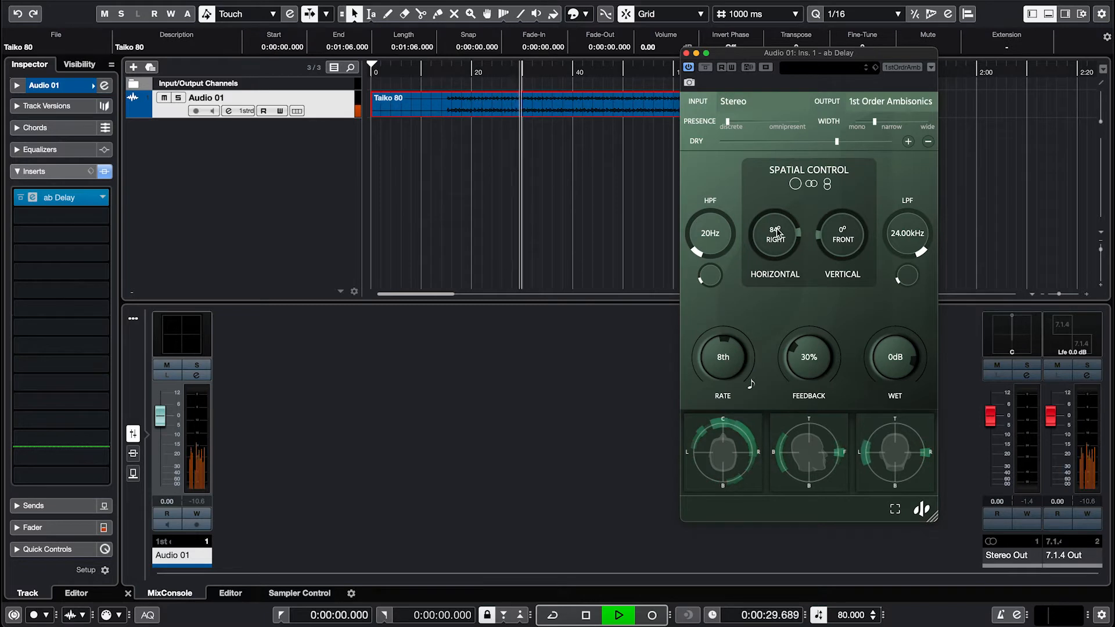
key(space)
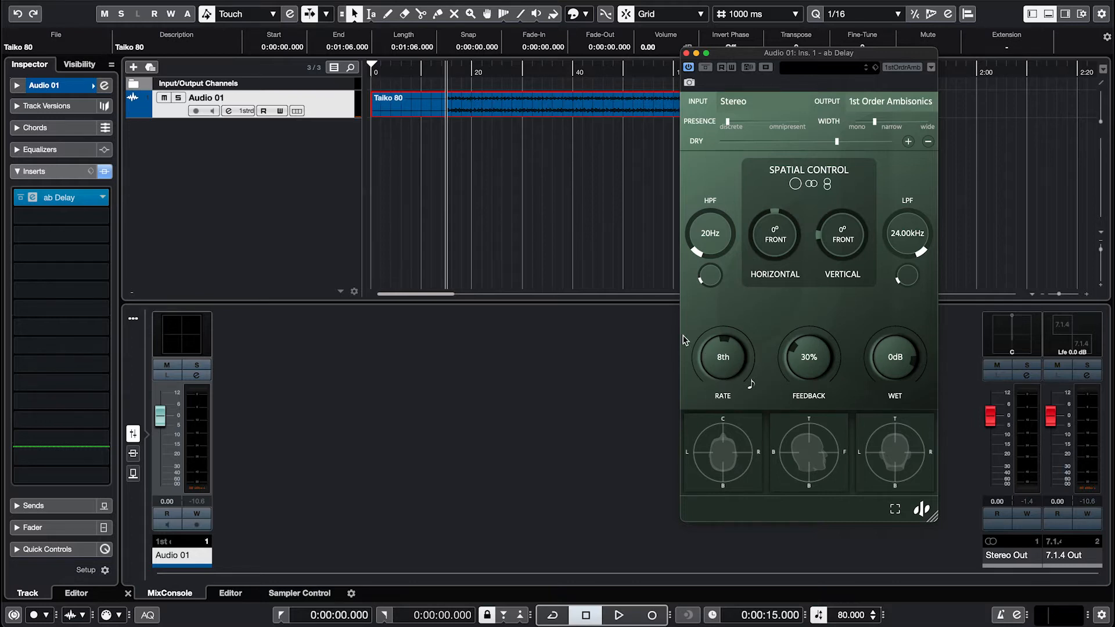
- Set the delay rate to 16th and horizontal angle to -91° left, raising the dry level slightly during playback
mouse_move(718, 360)
mouse_down()
mouse_move(735, 367)
mouse_move(737, 384)
mouse_up()
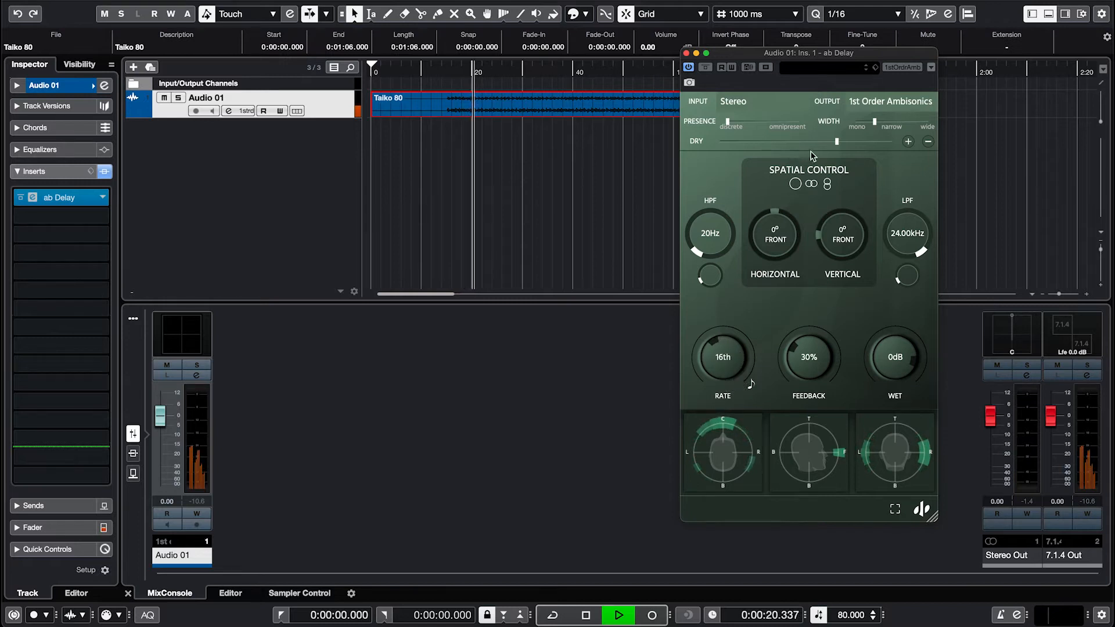
drag(834, 143, 846, 142)
drag(781, 235, 784, 272)
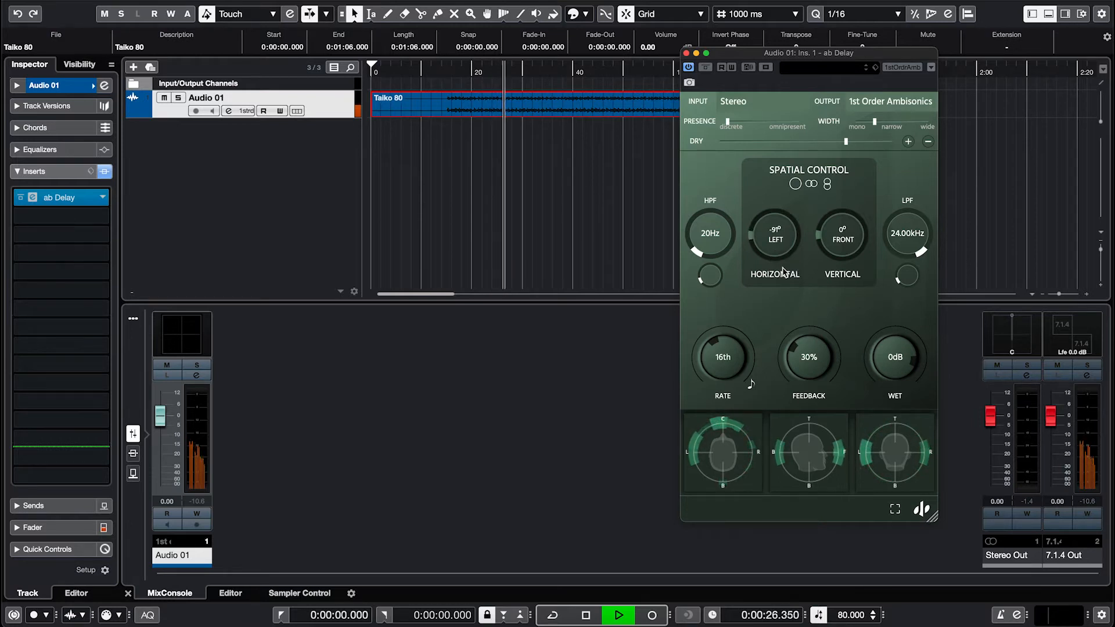
key(space)
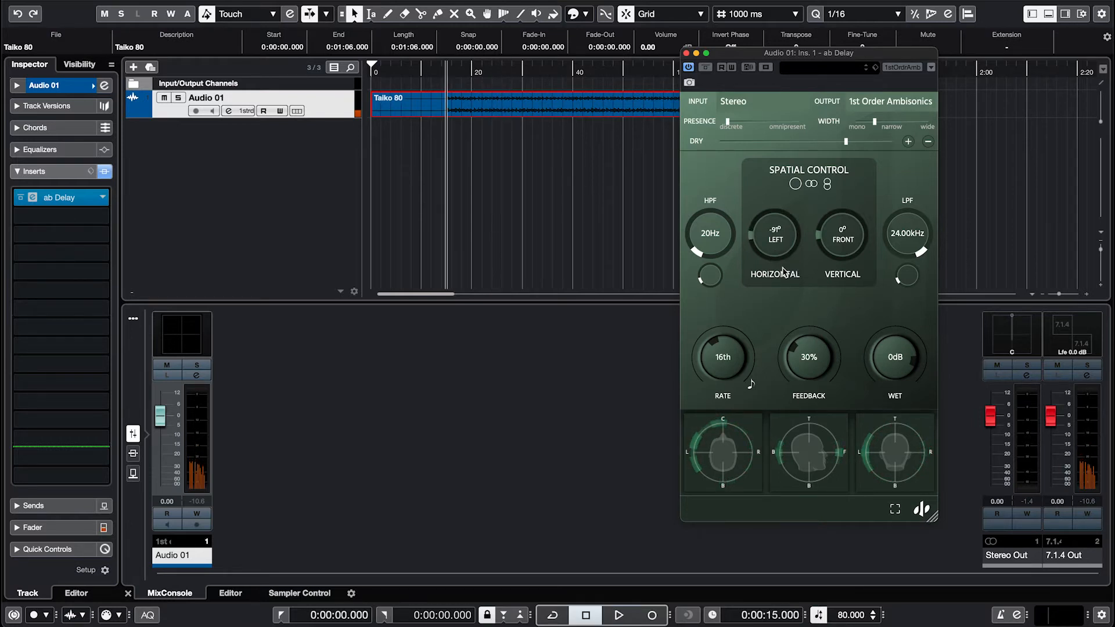
- Raise the delay's feedback to 55% and play the track to audition the longer echoes
drag(811, 333, 810, 316)
key(space)
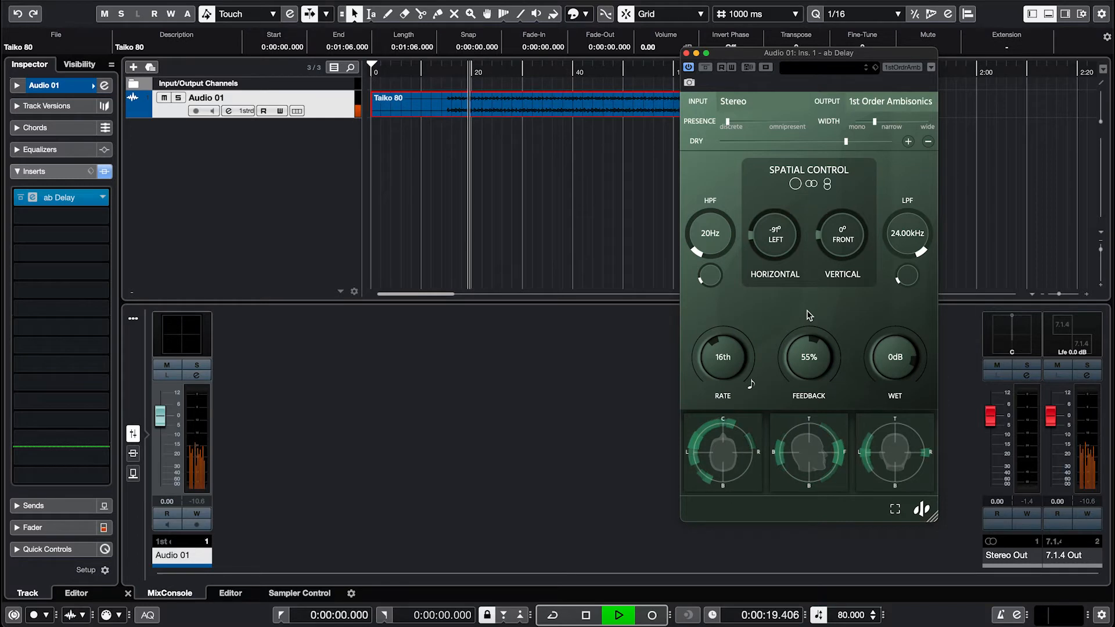
key(space)
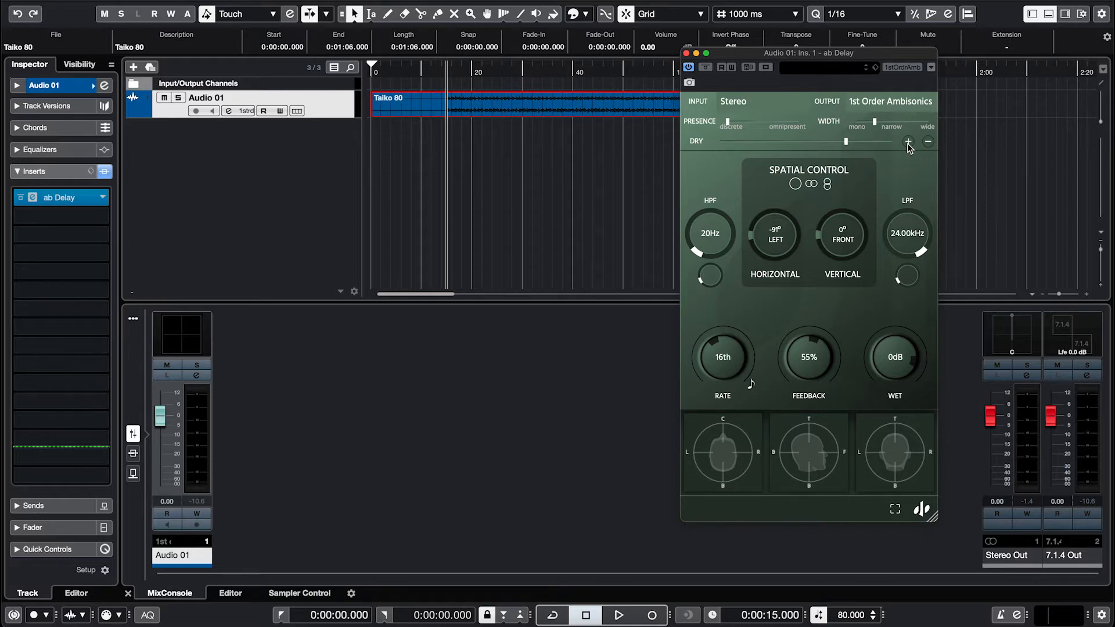
- Add a second delay line in ab Delay and enlarge and reposition the plug-in window to show both sets of controls
click(908, 142)
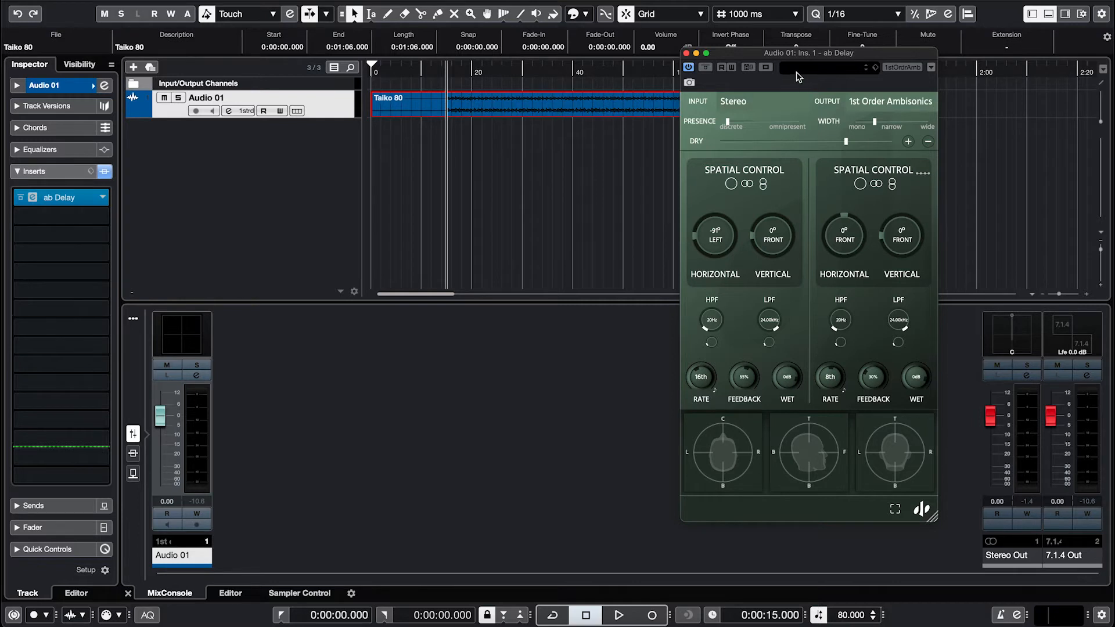
drag(789, 56, 748, 9)
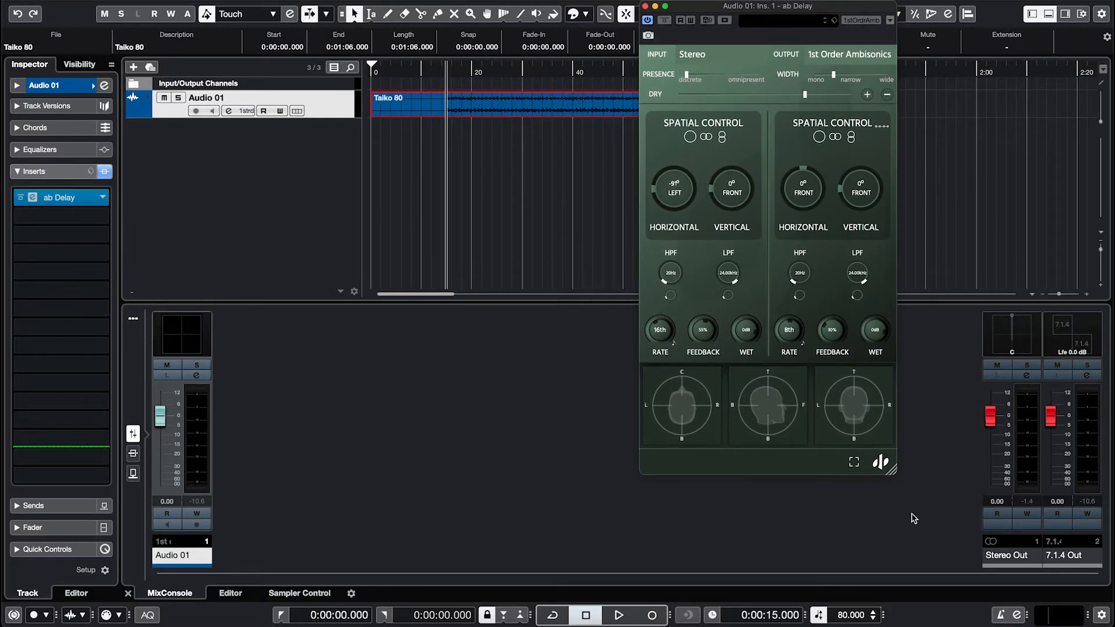
drag(899, 481, 993, 595)
drag(726, 2, 675, 0)
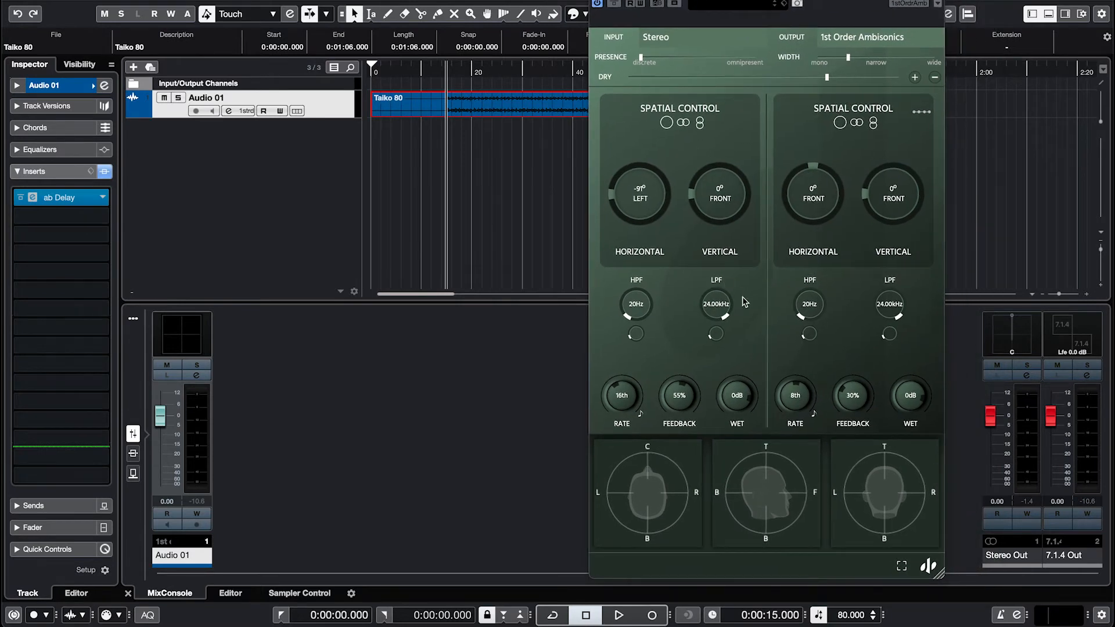
- Audition both delay lines, lower the dry level to its minimum and restart playback to hear only the delays
key(space)
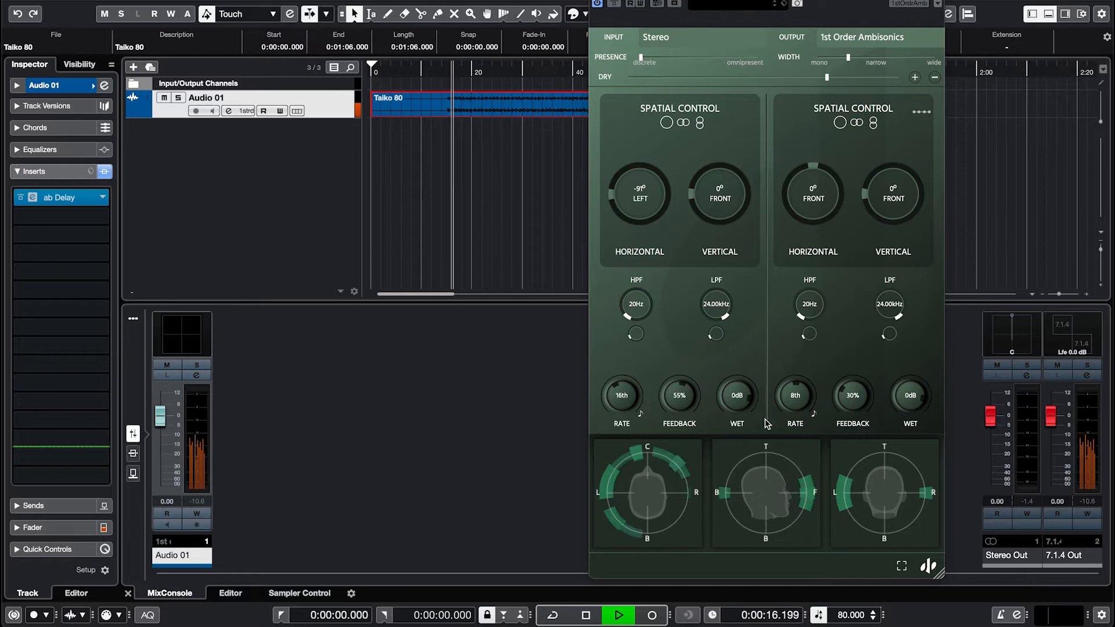
key(space)
drag(825, 76, 623, 93)
key(space)
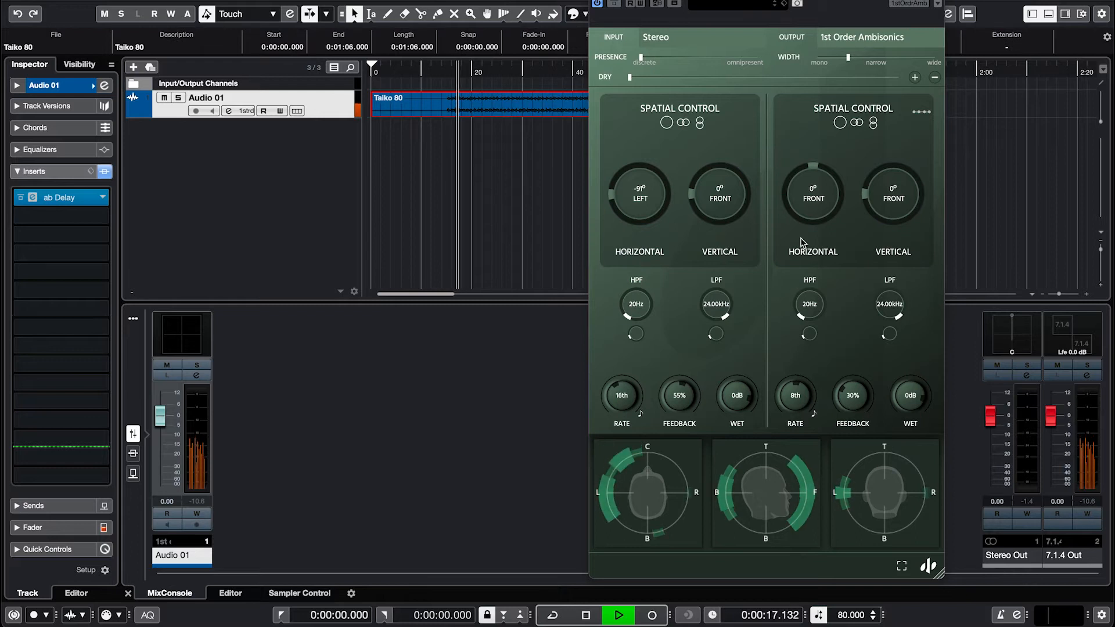
- Set the second delay to 85° right, 16th rate and 58% feedback, and set the first delay's rate to 8th
drag(807, 200, 798, 169)
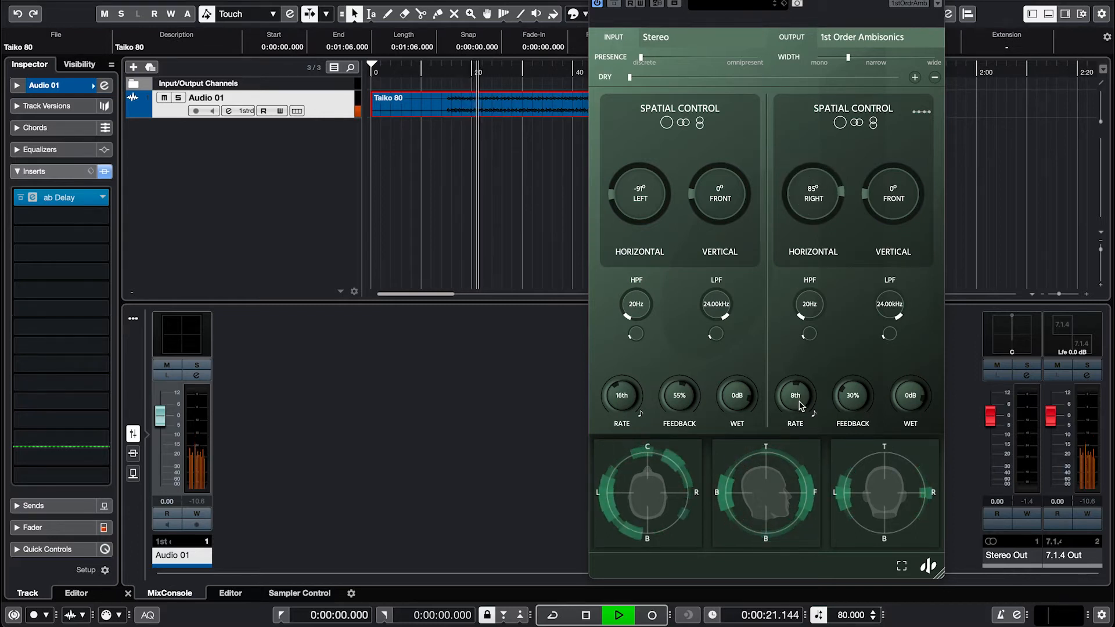
drag(800, 405, 799, 424)
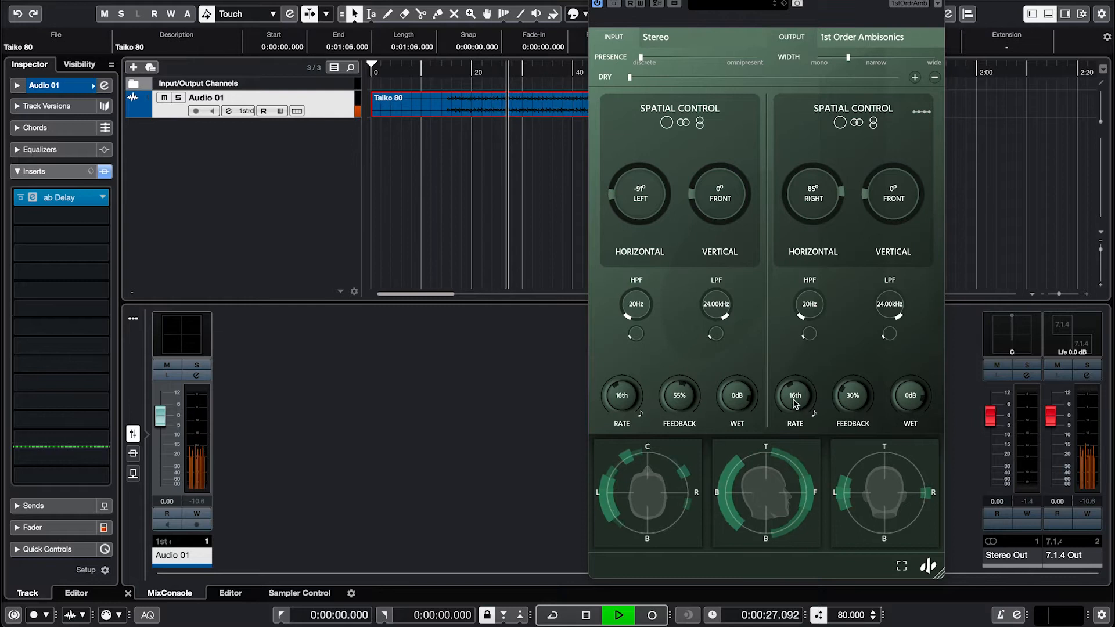
drag(864, 402, 859, 351)
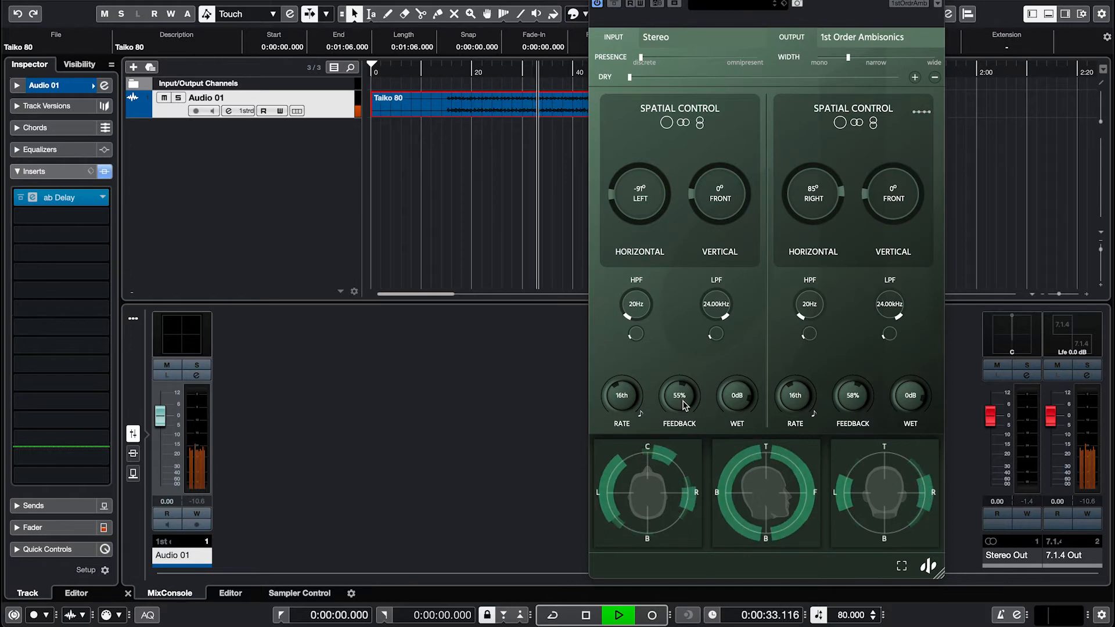
drag(627, 396, 628, 381)
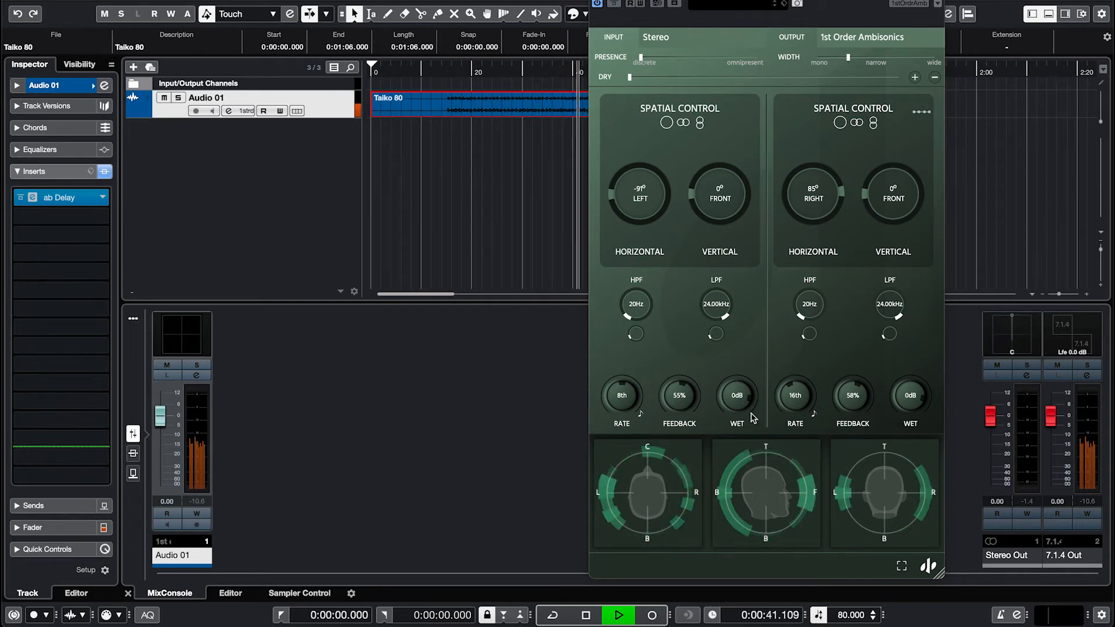
- Set the second delay's feedback to 70% and restore the dry level to its default while auditioning both delay lines
drag(863, 402, 857, 387)
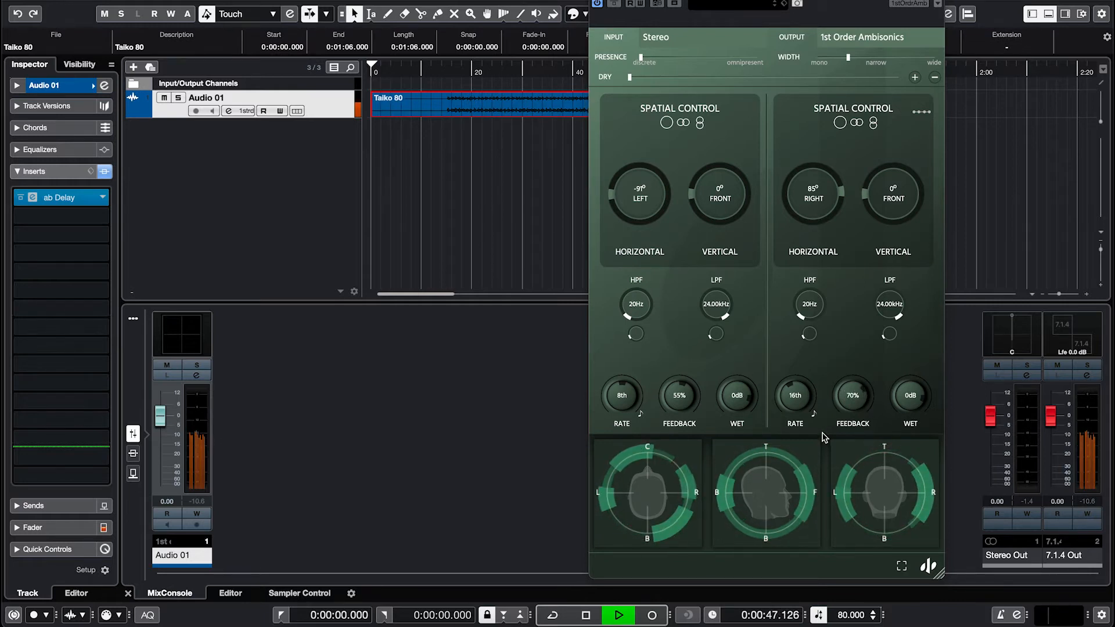
key(space)
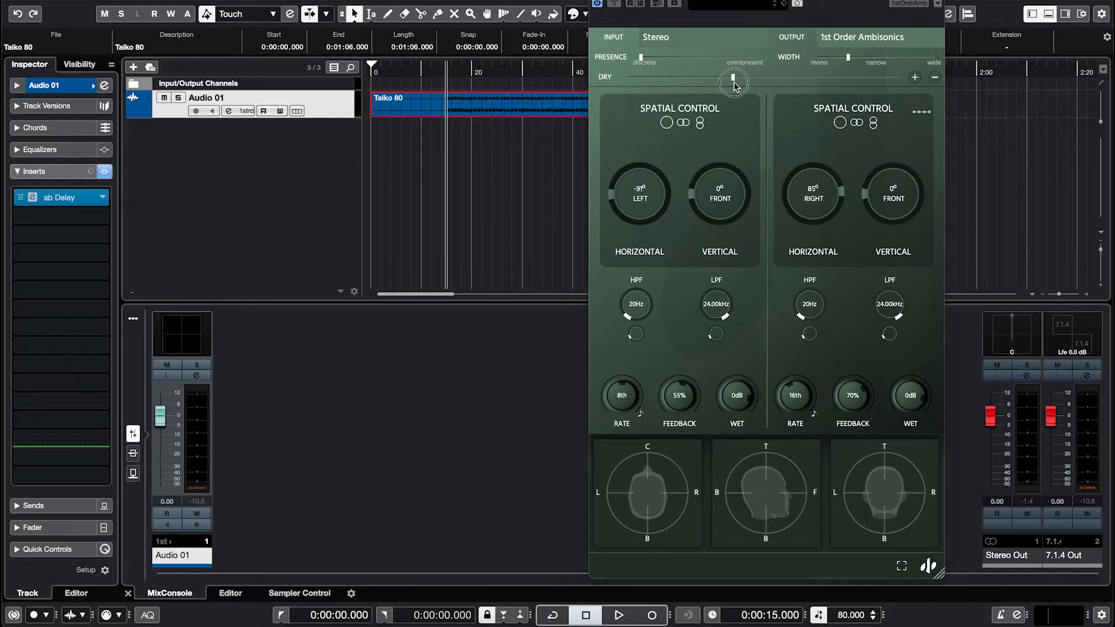
key(space)
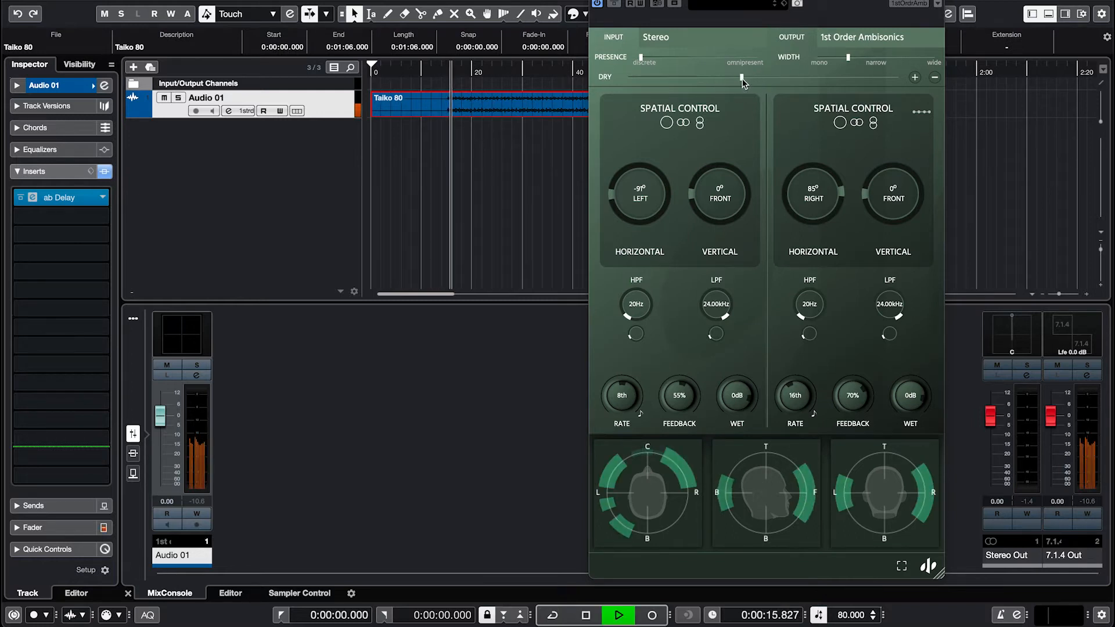
double_click(743, 79)
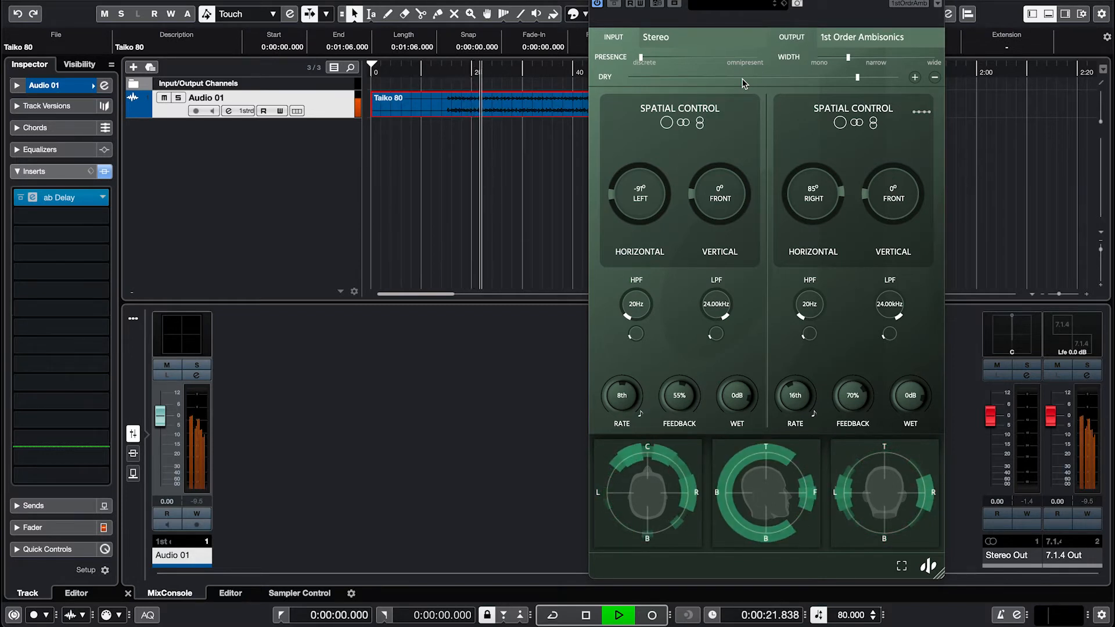
key(space)
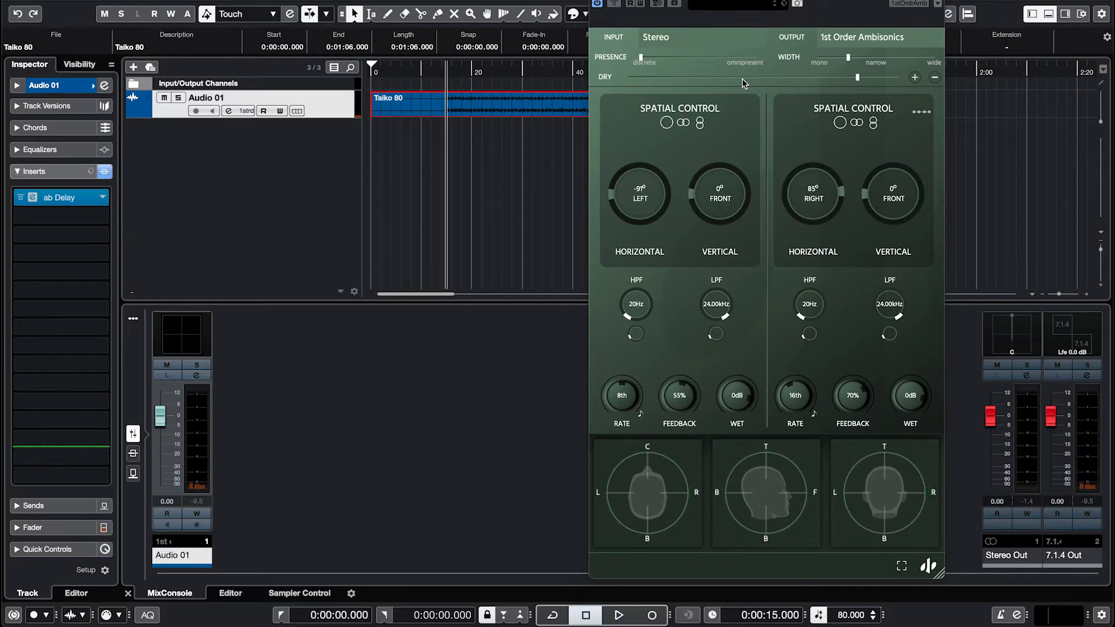
- Add a third delay line, set its vertical position to 90° top and audition it with the dry signal
click(916, 78)
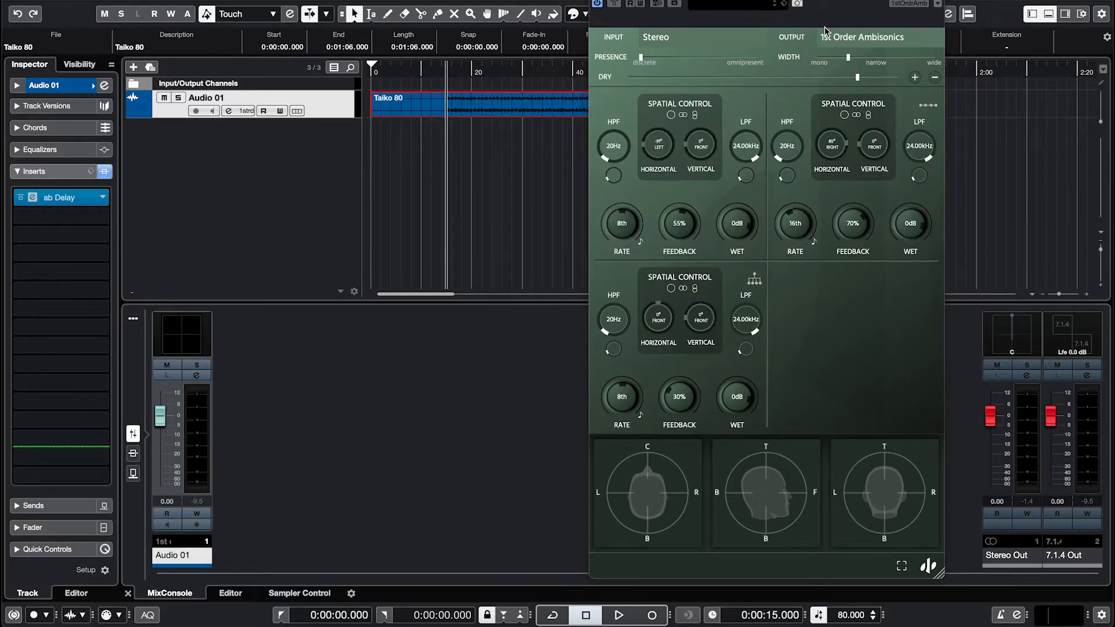
drag(772, 3, 761, 3)
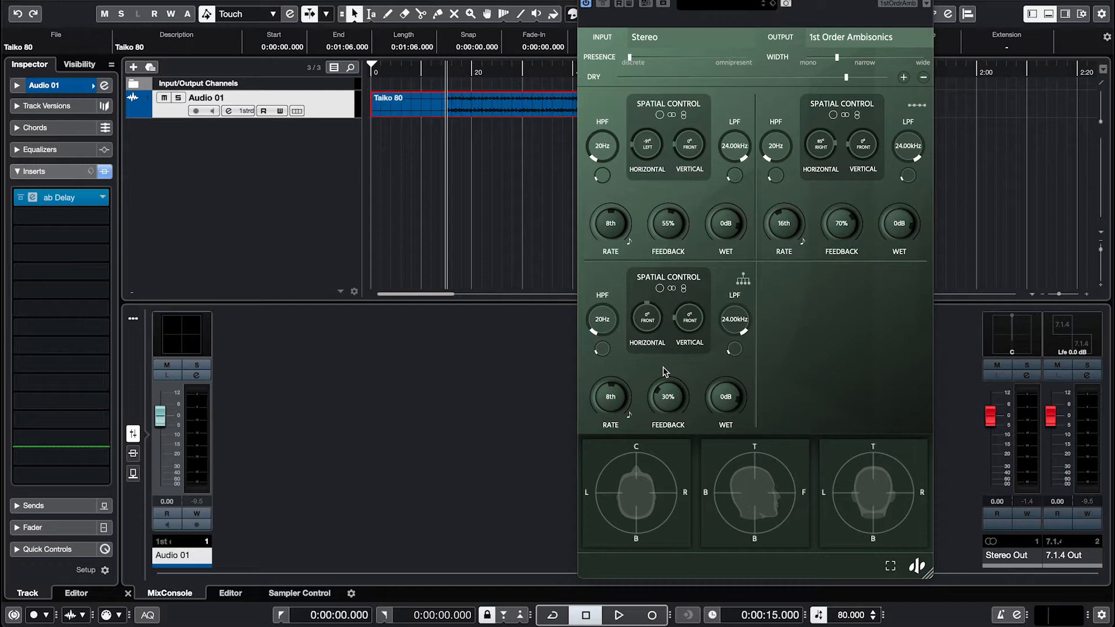
key(space)
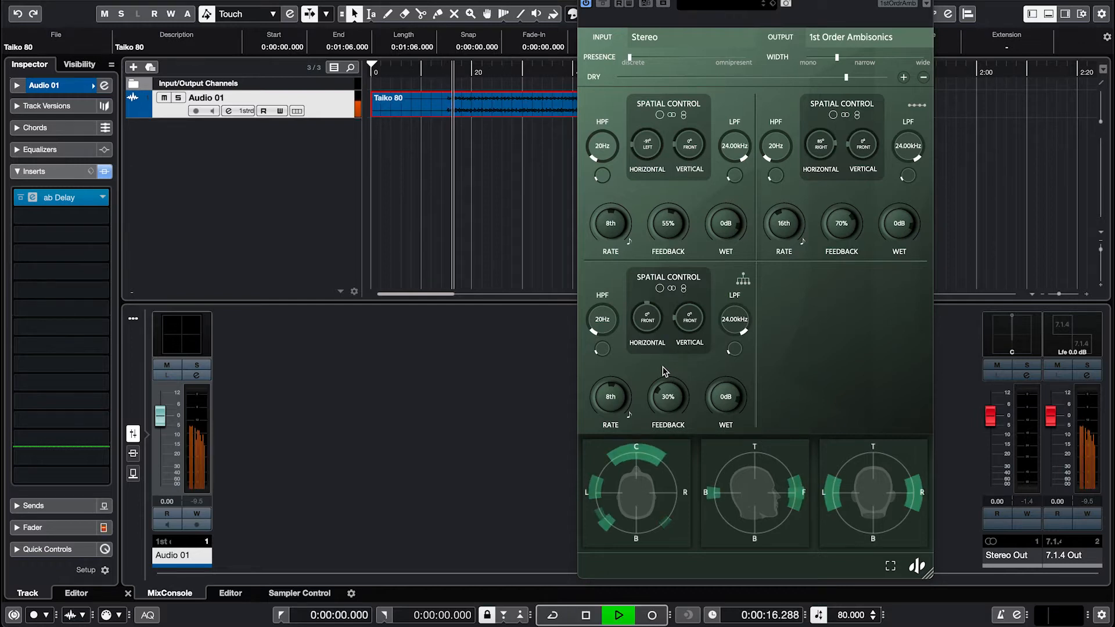
key(space)
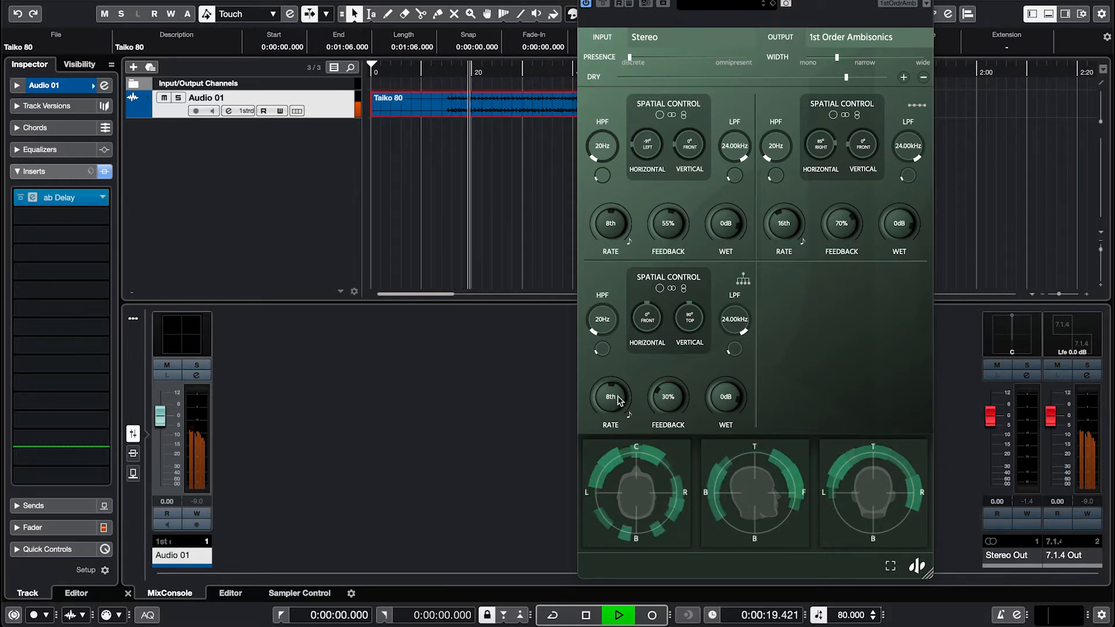
key(space)
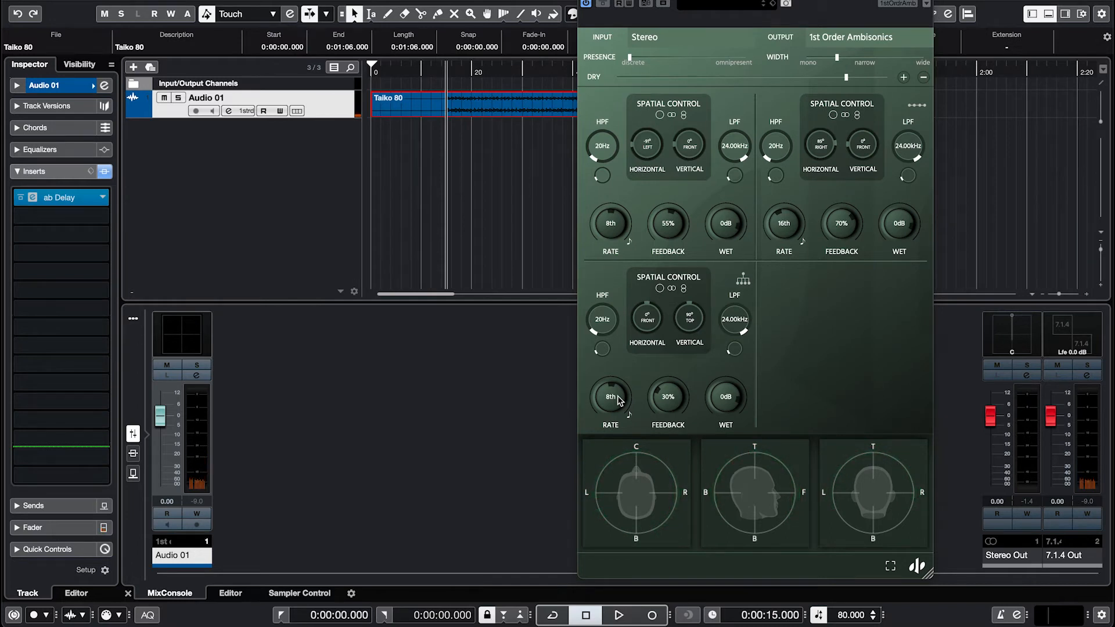
key(space)
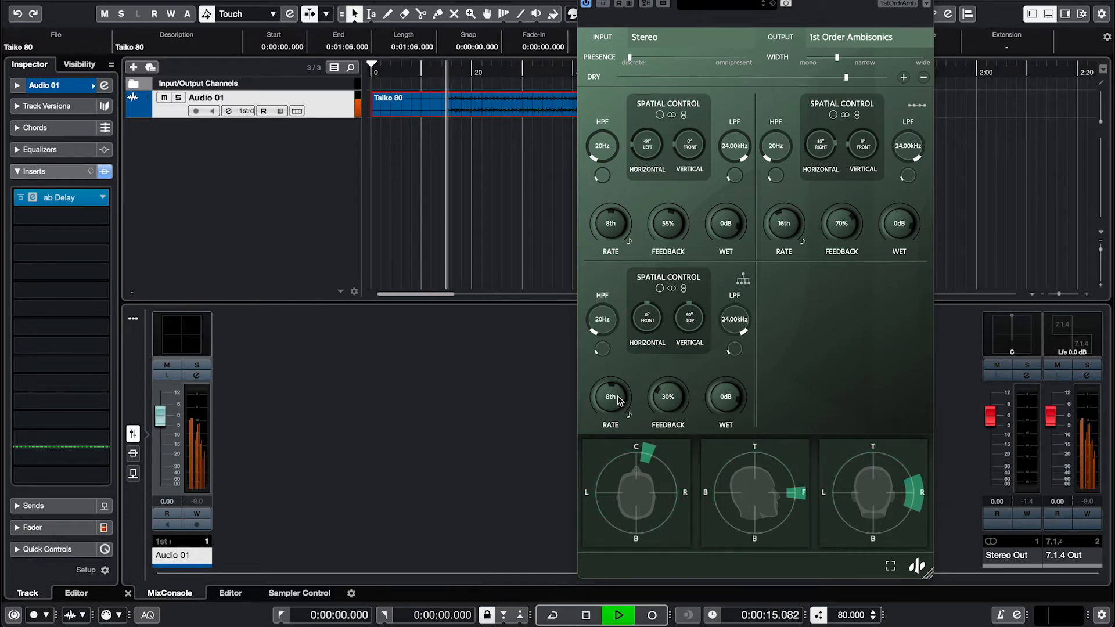
- With the dry level at minimum, set the third delay's high-pass filter to 1.35 kHz and feedback to 56%, tilting it toward top front
drag(604, 325, 594, 240)
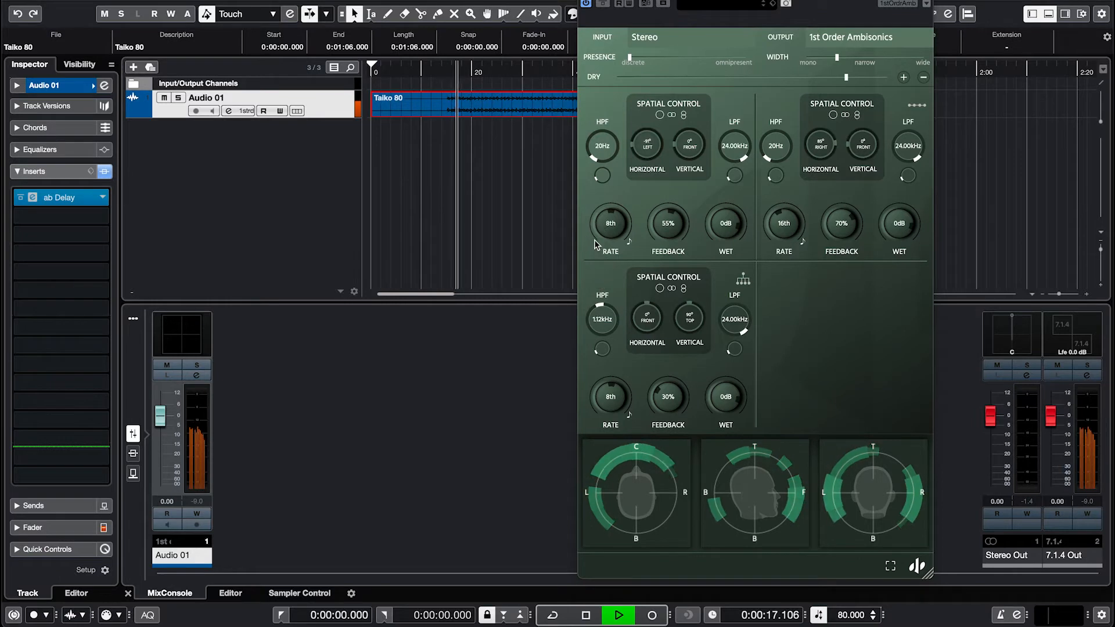
drag(722, 77, 593, 90)
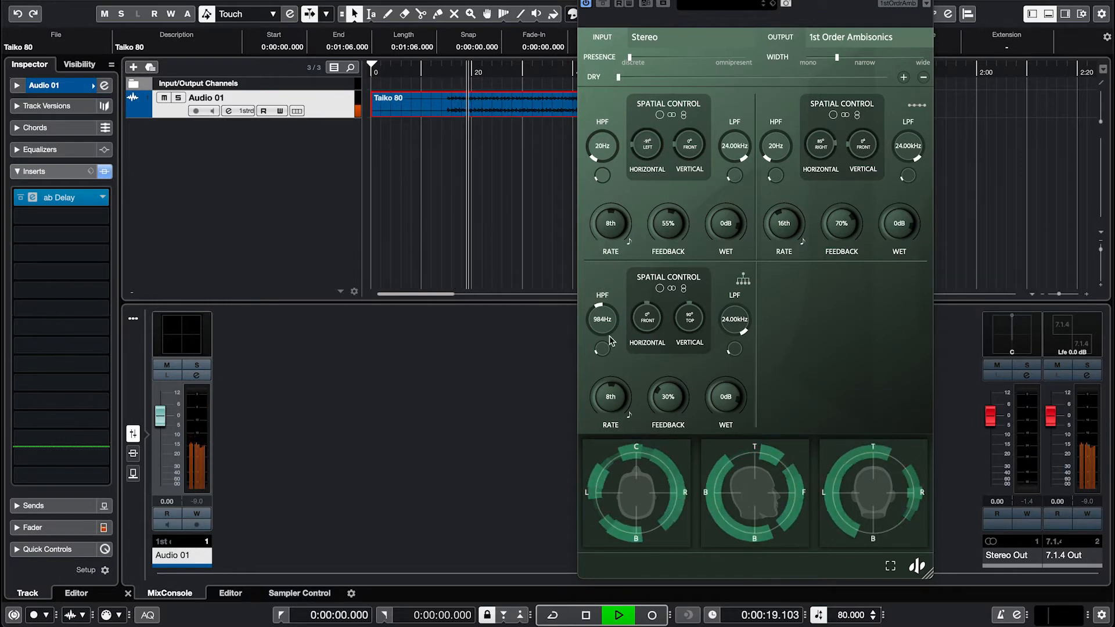
drag(592, 329, 610, 343)
drag(680, 412, 674, 361)
drag(689, 317, 688, 357)
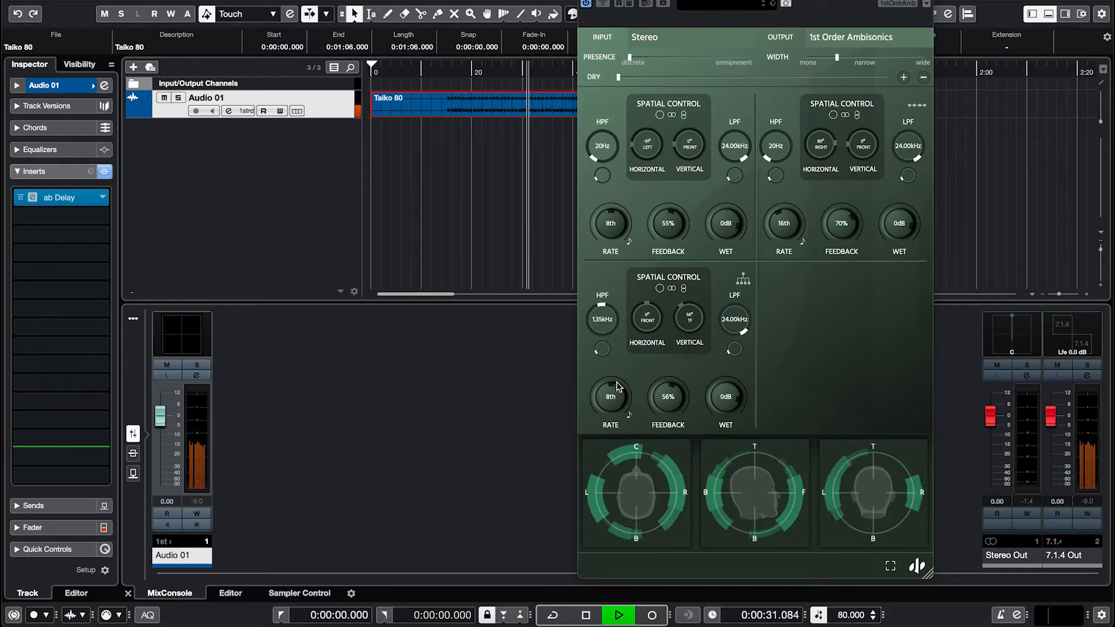
key(space)
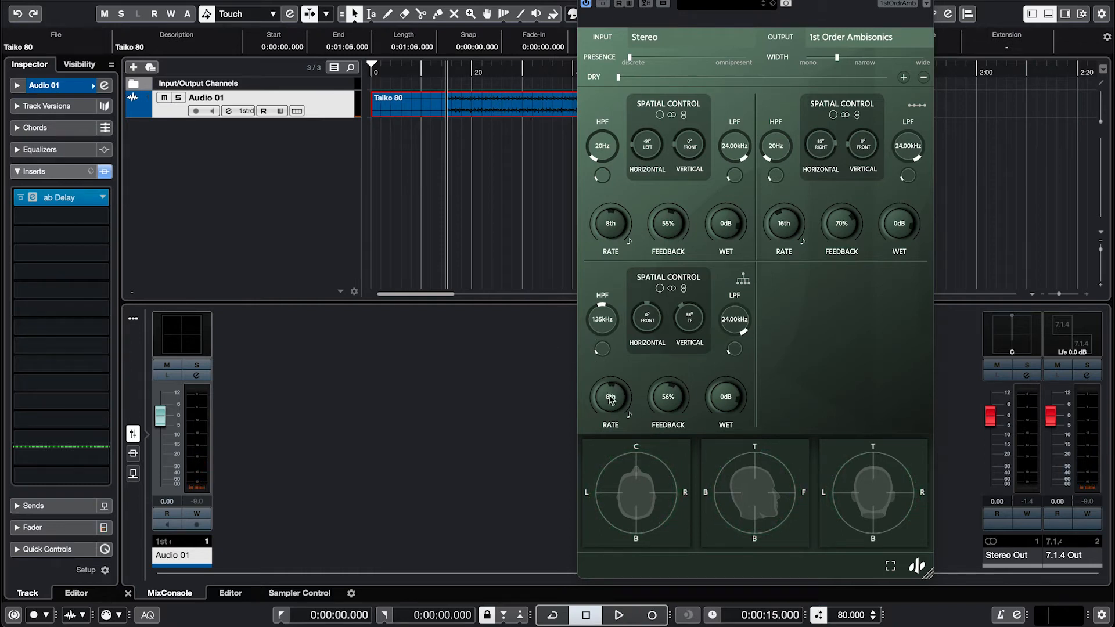
- Set the third delay's rate to 8thT and return its vertical position to 90° top while auditioning the echoes
click(612, 407)
key(space)
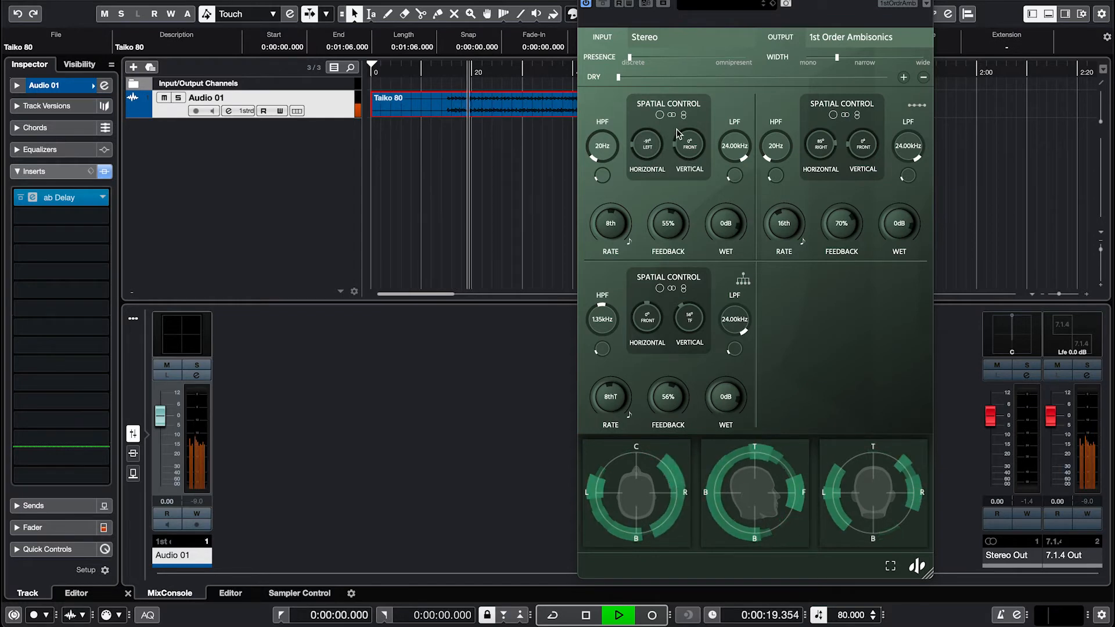
click(689, 301)
drag(690, 307, 688, 261)
key(space)
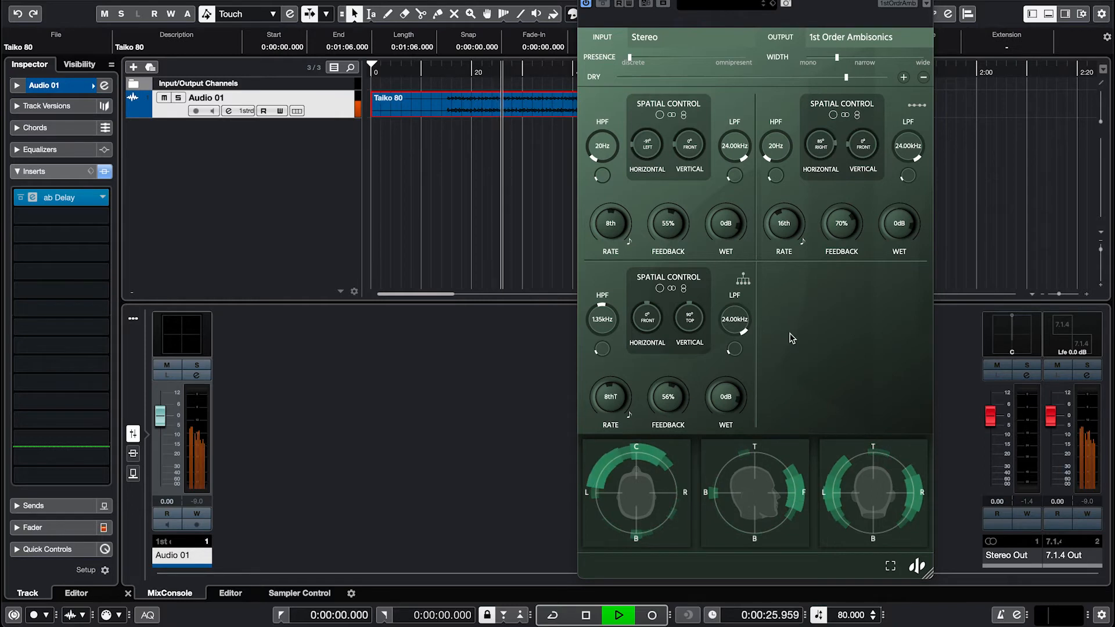
- Raise the third delay's high-pass filter to 2.70 kHz and its wet level to 4 dB during playback
drag(596, 329, 596, 314)
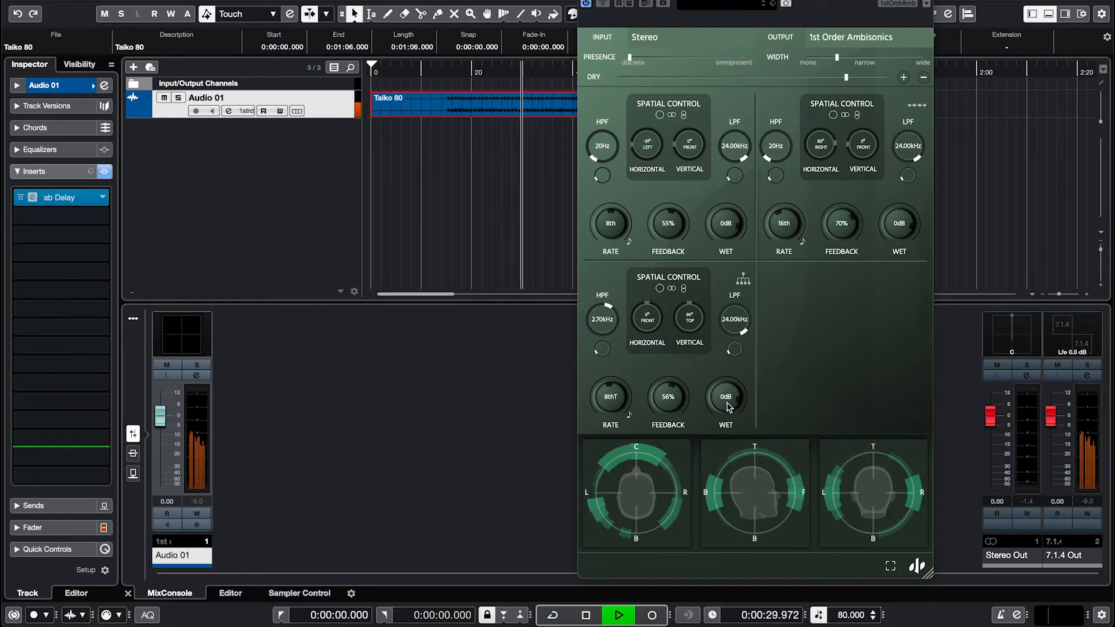
drag(707, 397, 724, 377)
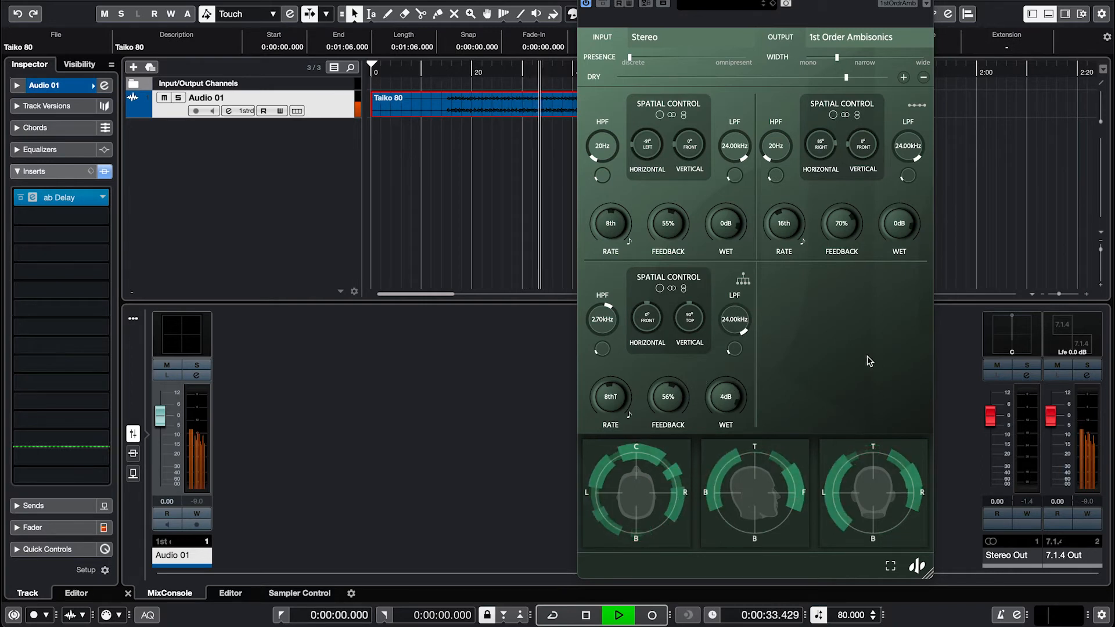
key(space)
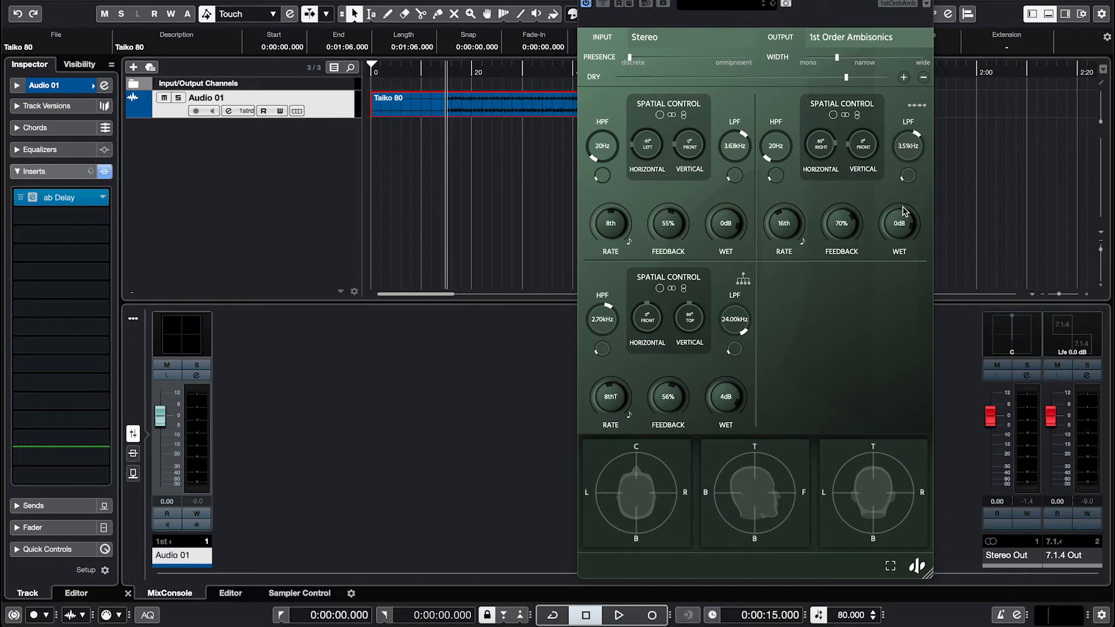
- Lower the low-pass filters to 680 Hz on the first delay and 659 Hz on the second while playing the clip
key(space)
drag(910, 162, 911, 197)
drag(748, 149, 745, 177)
drag(917, 148, 918, 153)
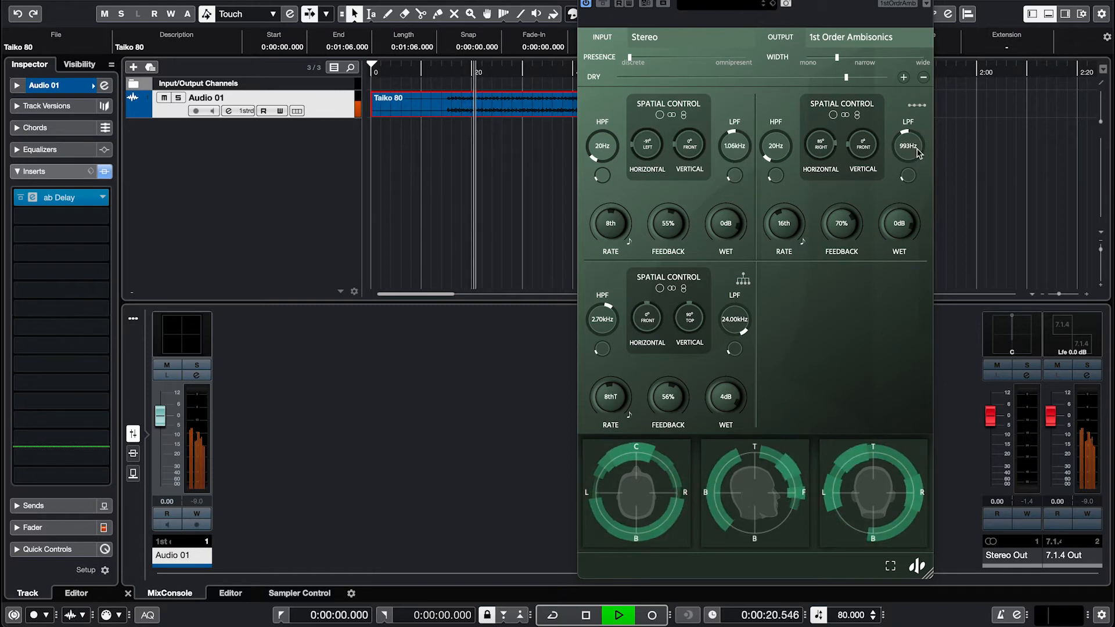
drag(741, 157, 743, 174)
drag(895, 151, 897, 165)
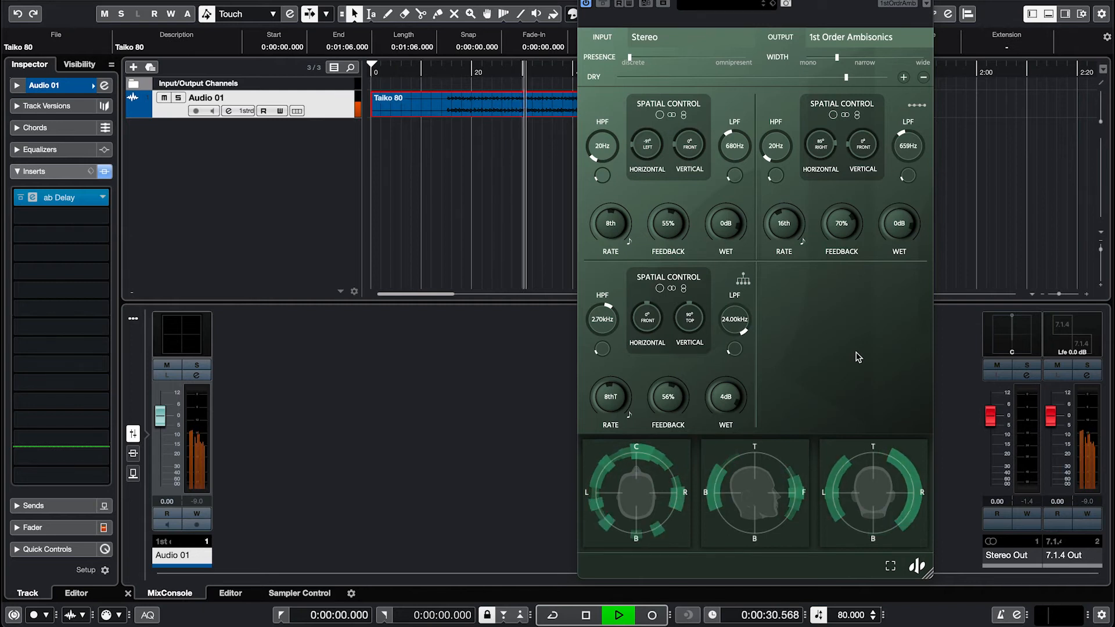
key(space)
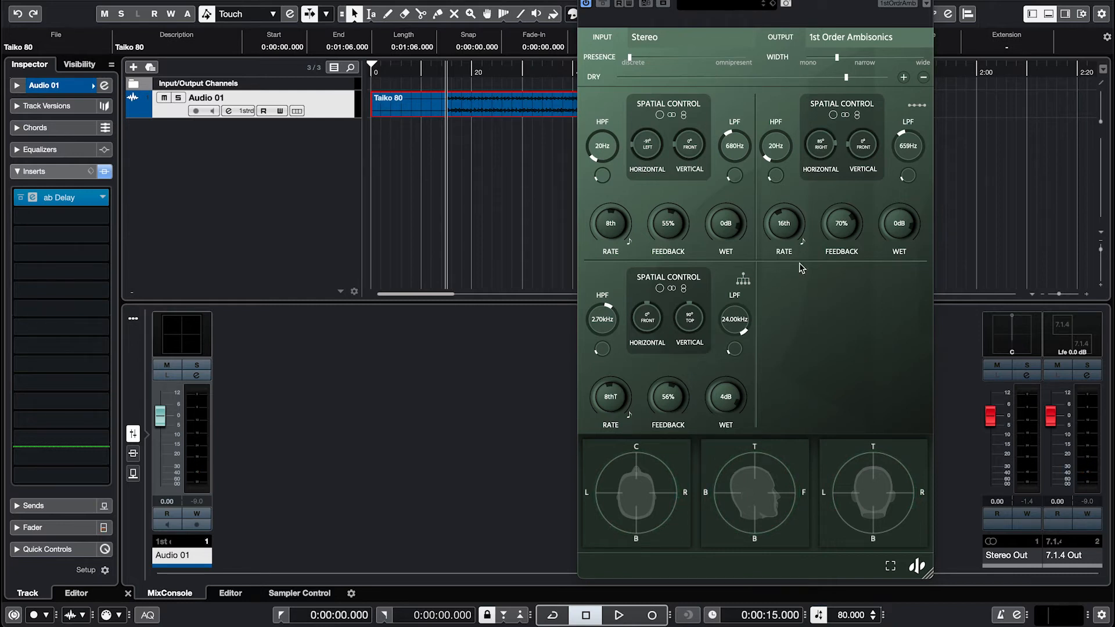
- Add a fourth delay line and audition it with a rate of 0.01 s and 71% feedback
click(904, 78)
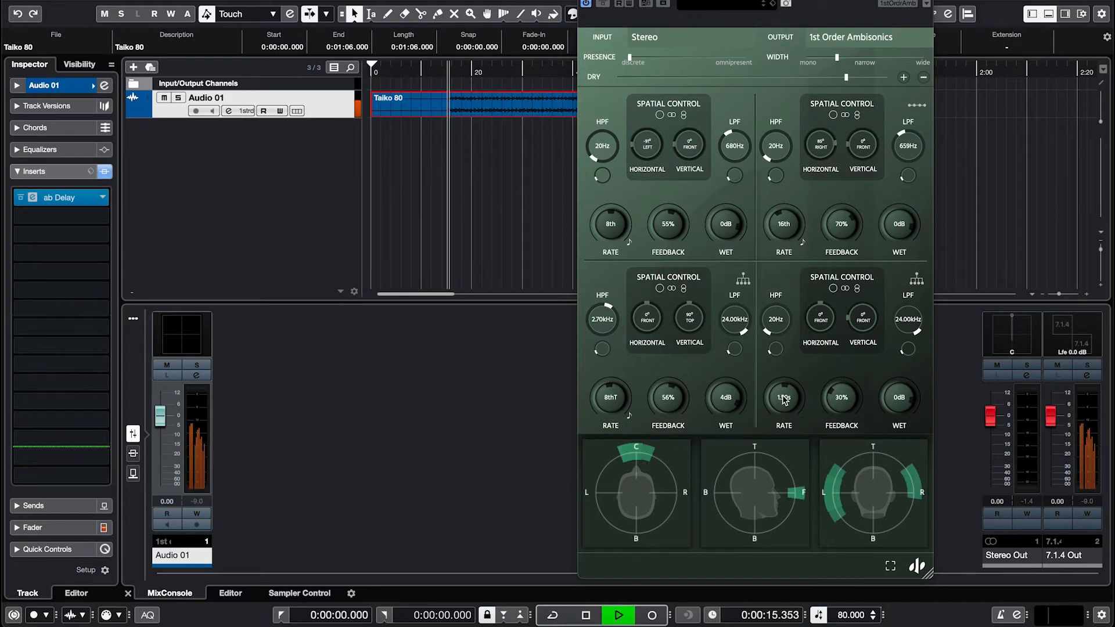
drag(784, 400, 786, 453)
drag(842, 399, 845, 351)
mouse_move(842, 398)
mouse_down()
mouse_move(842, 387)
mouse_move(785, 403)
mouse_move(785, 418)
mouse_move(831, 394)
mouse_up()
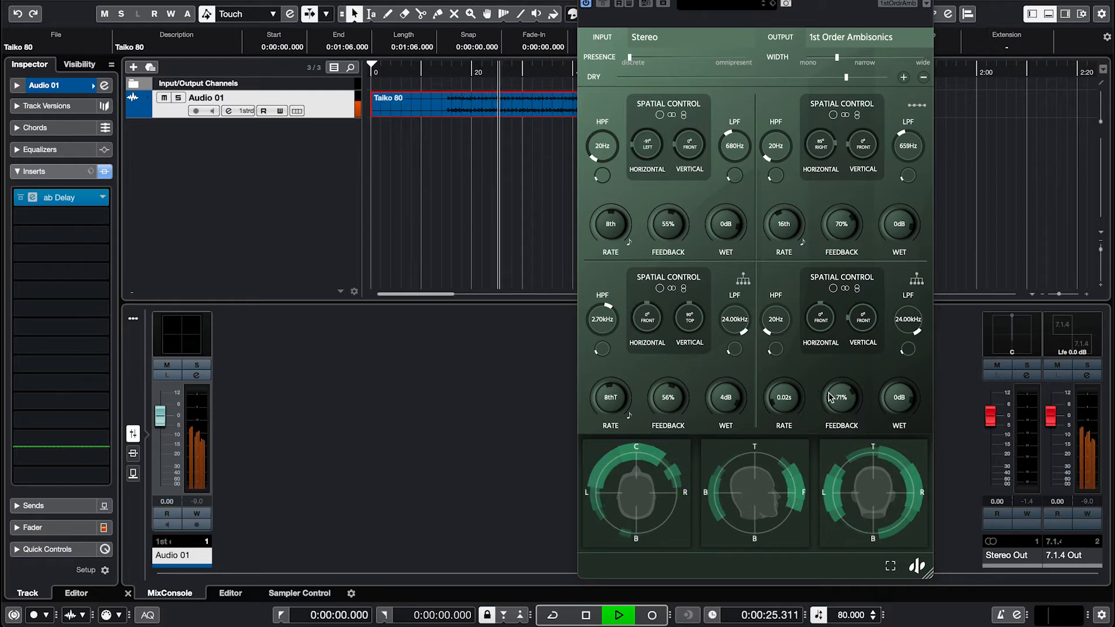
drag(793, 403, 794, 406)
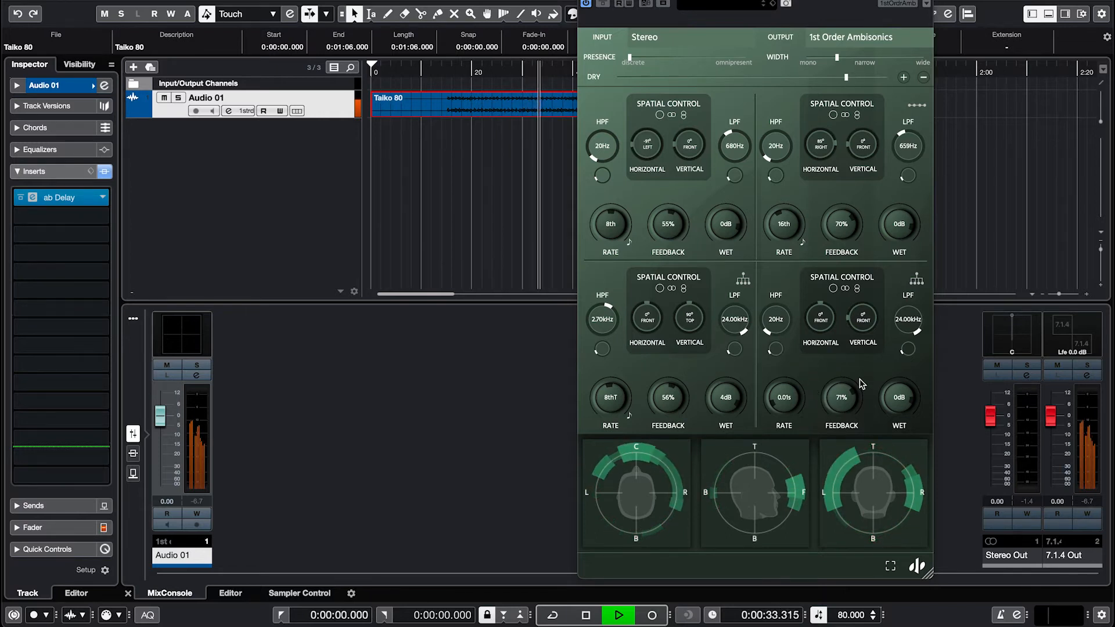
key(space)
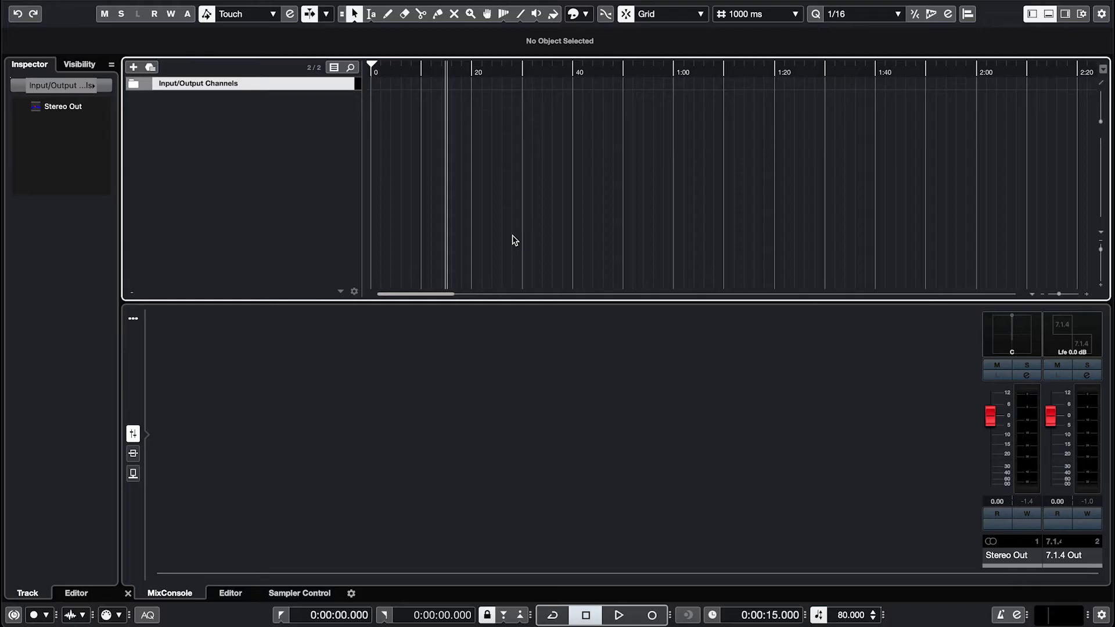
- Add a new audio track in 1st Order Ambisonics configuration, routed to 7.1.4 Out
right_click(254, 126)
click(282, 131)
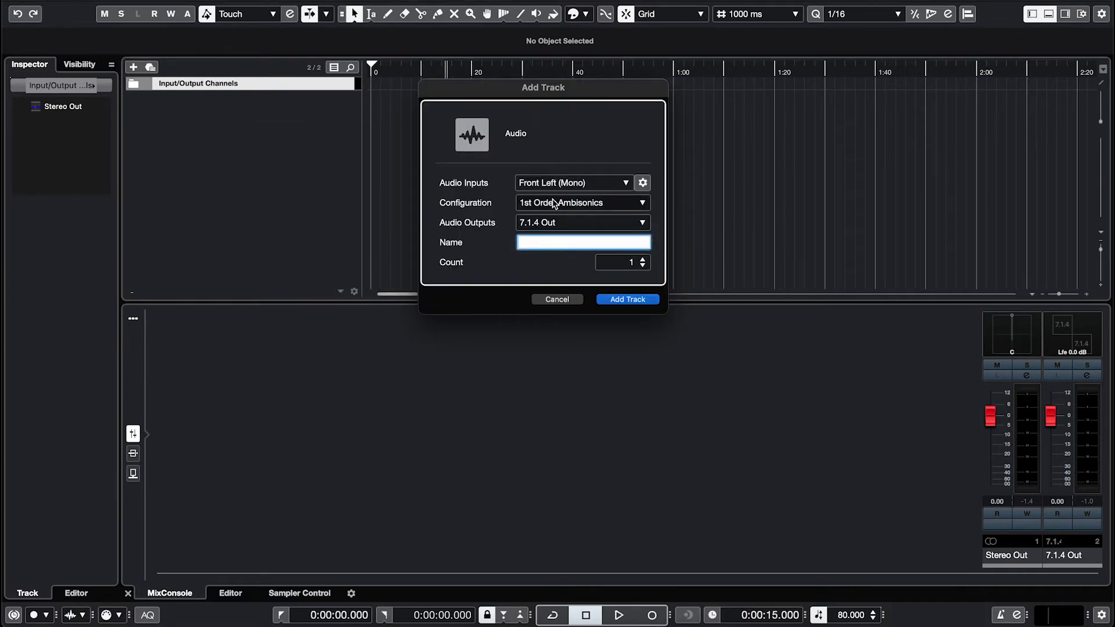
click(646, 301)
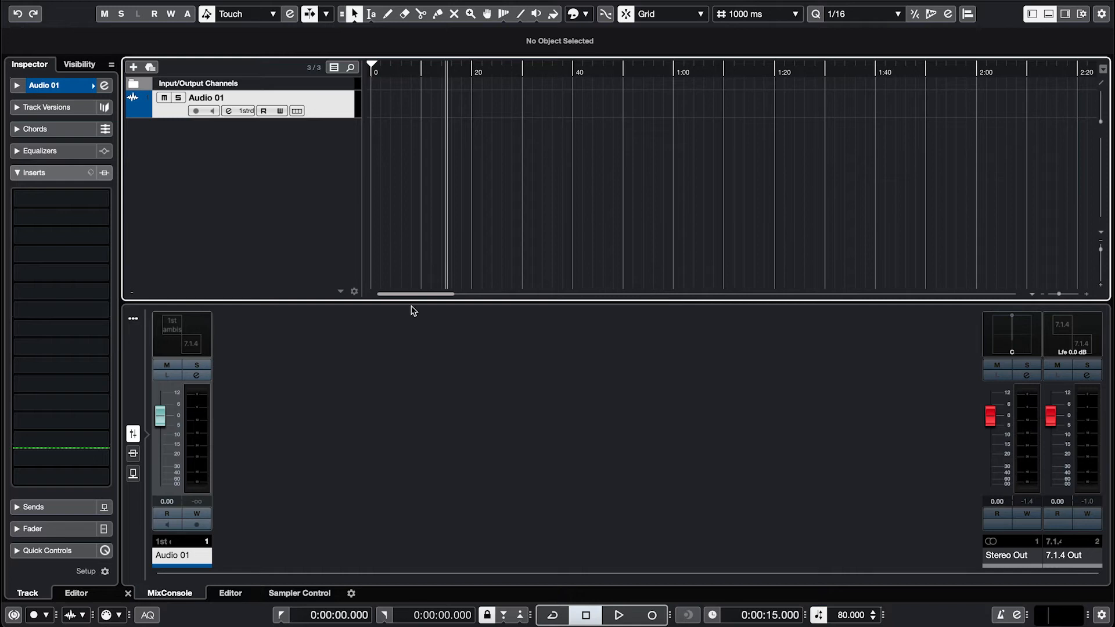
- Replace the Audio 01 channel's VST AmbiDecoder panner with ab Decoder and close the decoder window
right_click(193, 339)
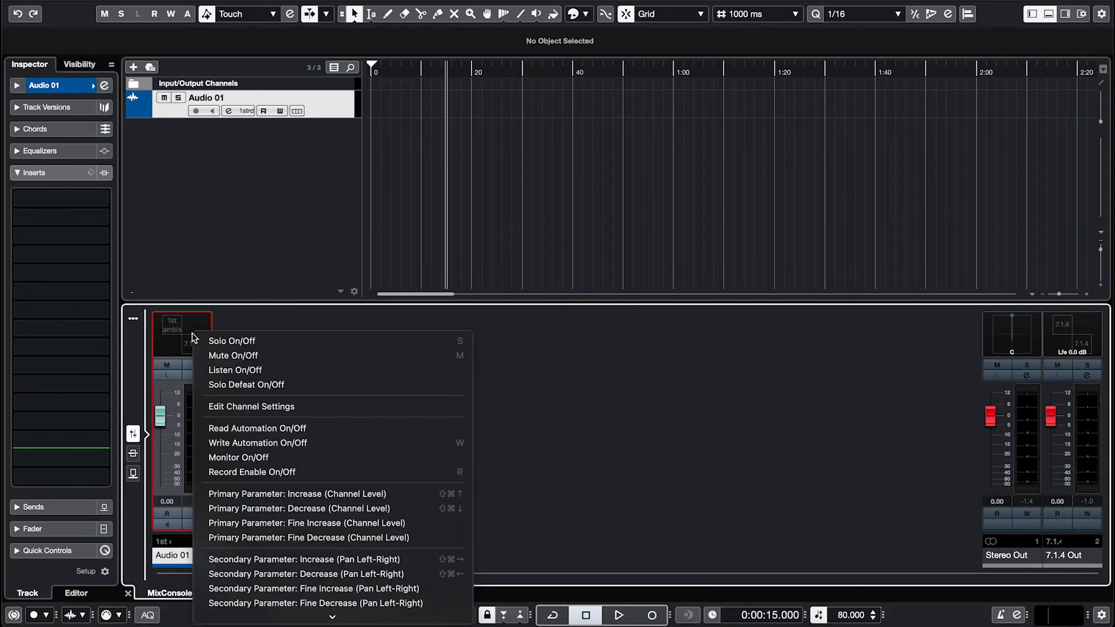
scroll(270, 392, down, 10)
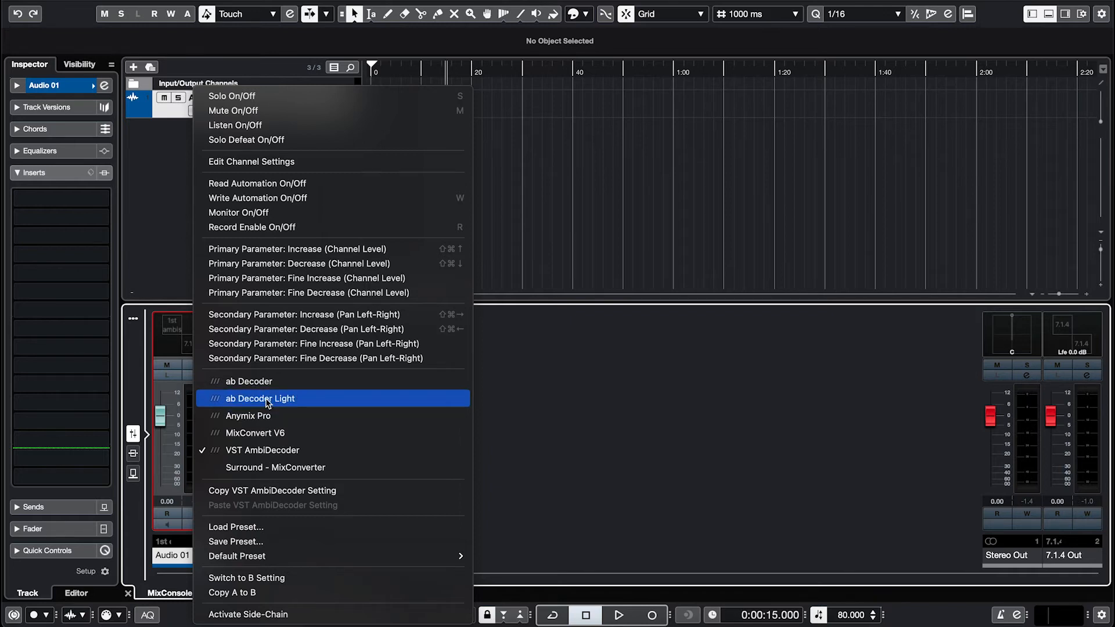
click(262, 388)
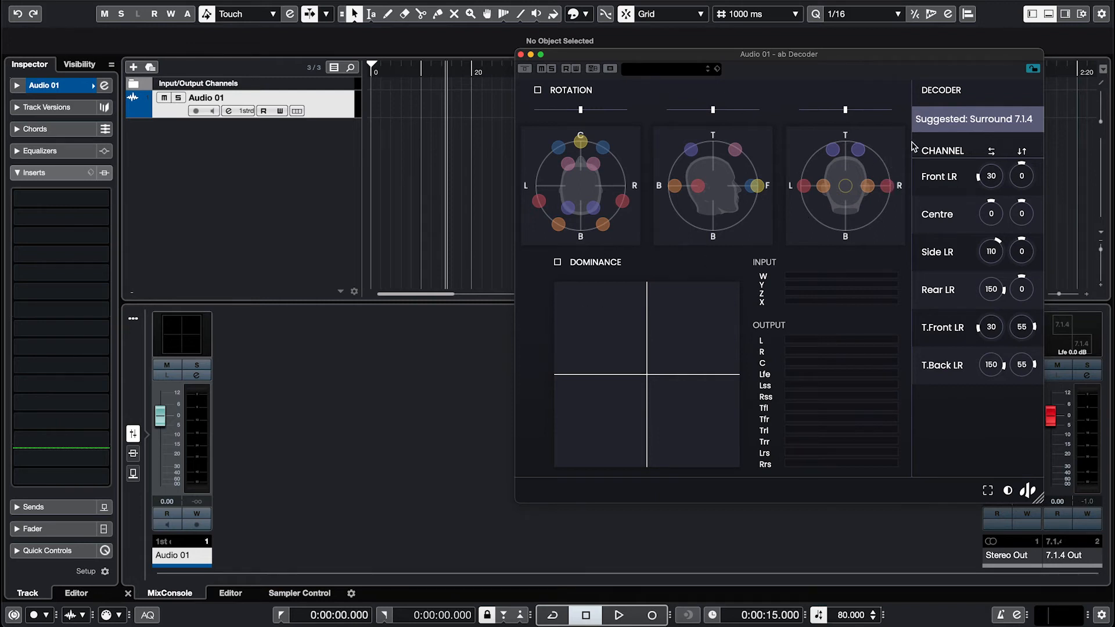
click(521, 55)
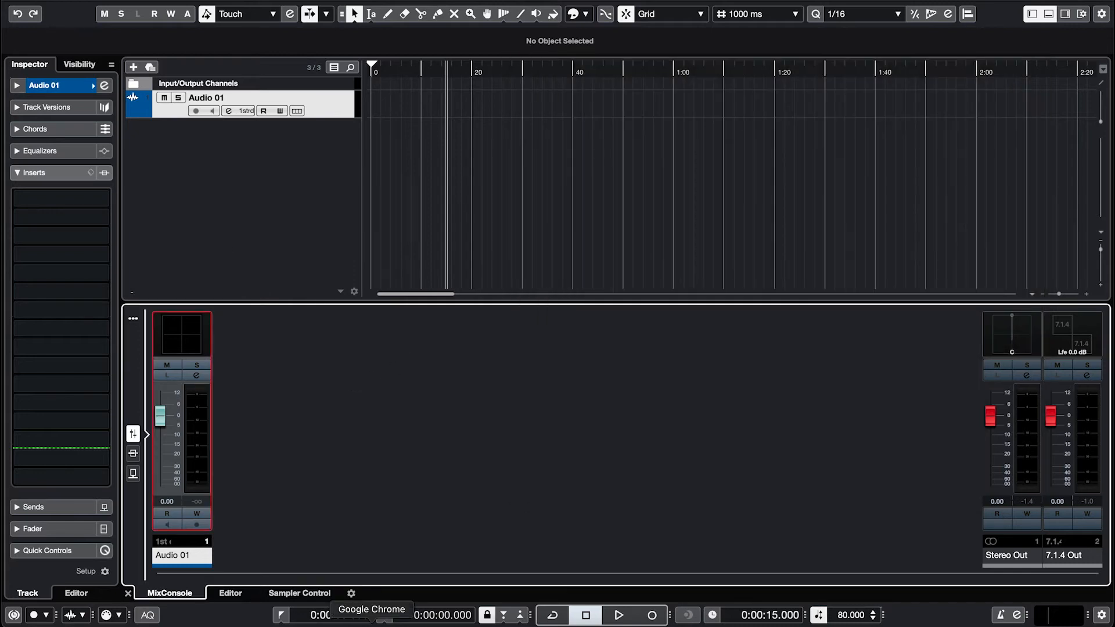
- Import Ambix 120.wav from the untitled folder onto the Audio 01 track at the project start
click(304, 624)
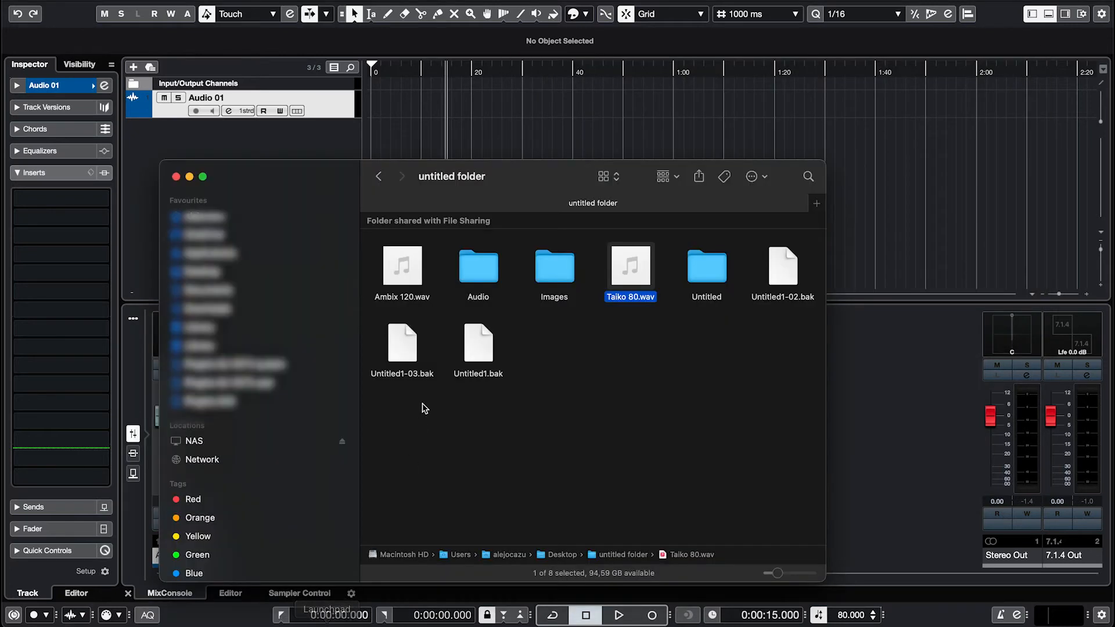
click(400, 294)
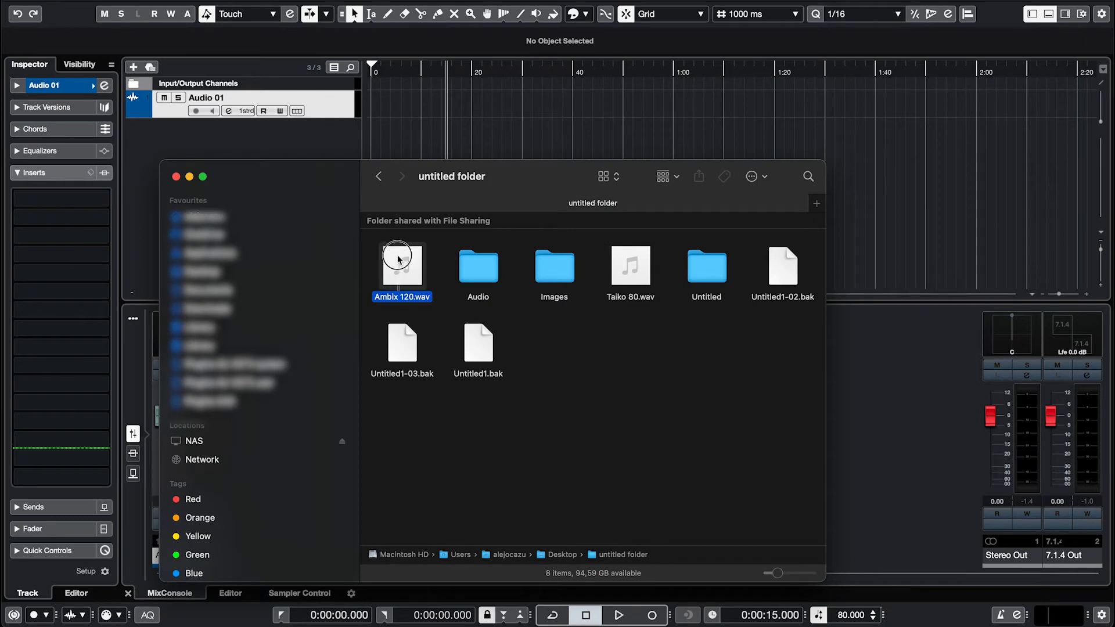
drag(402, 265, 375, 112)
key(Return)
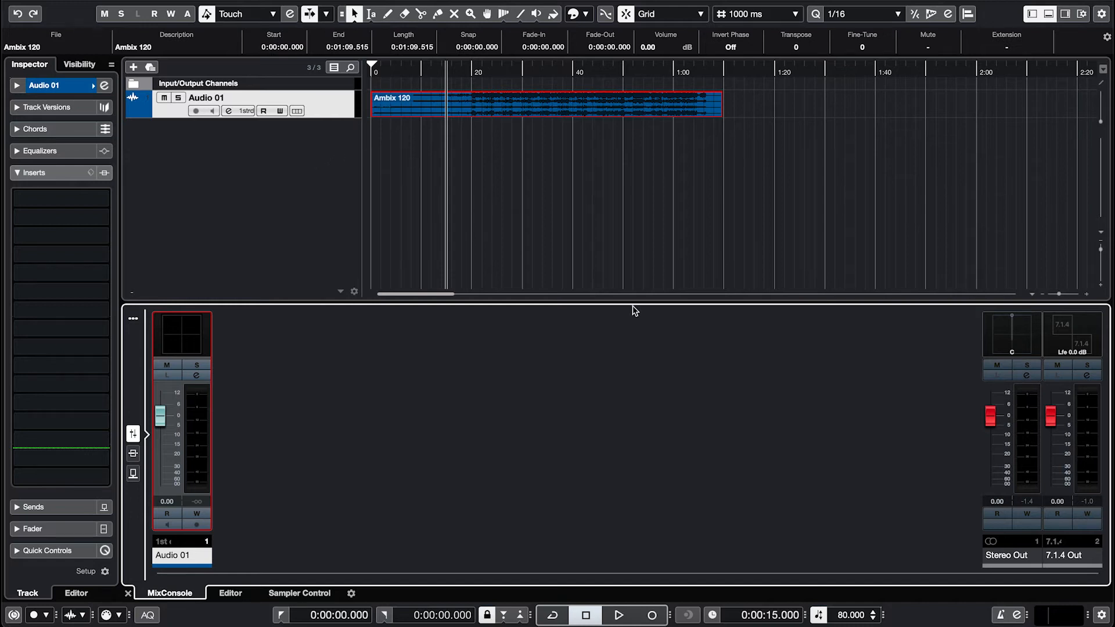
- Set the project tempo to 120 BPM and audition the Ambix 120 clip
double_click(842, 615)
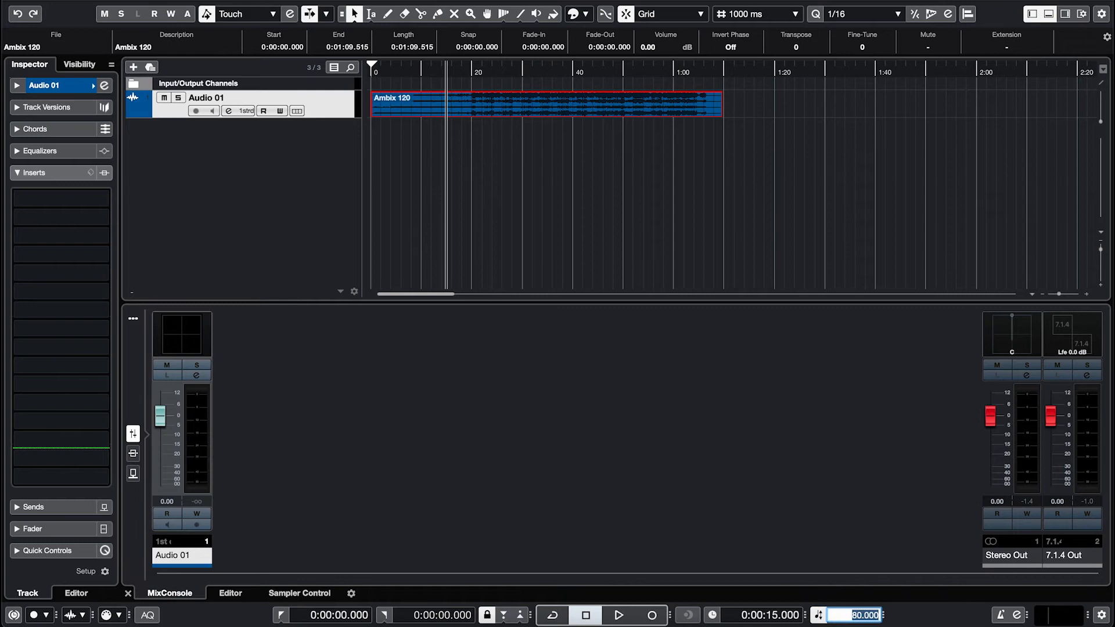
key(Return)
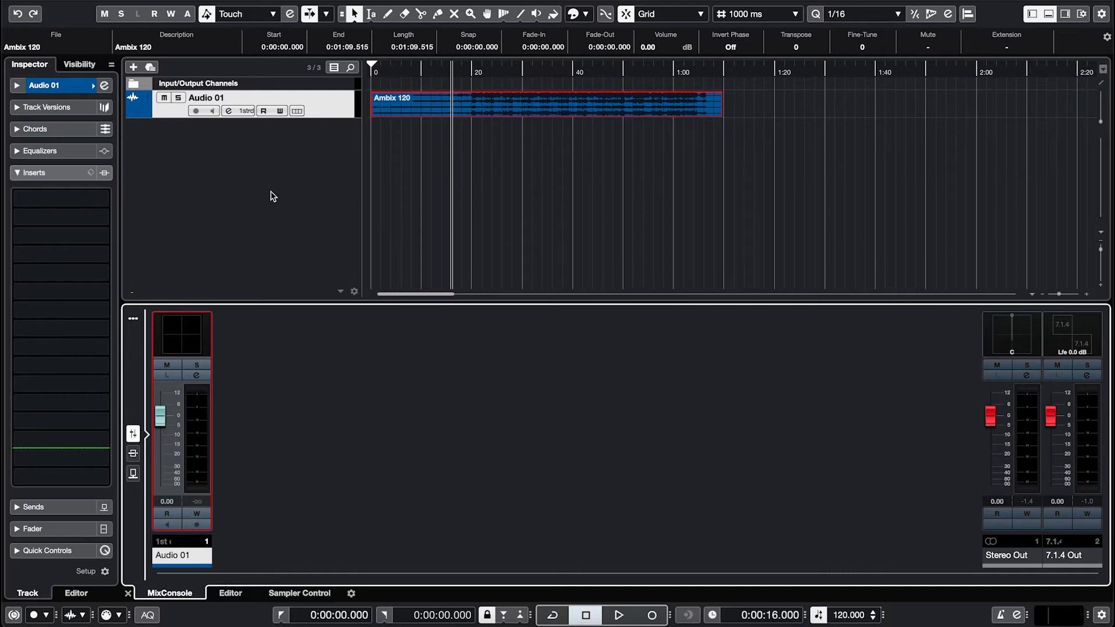
key(space)
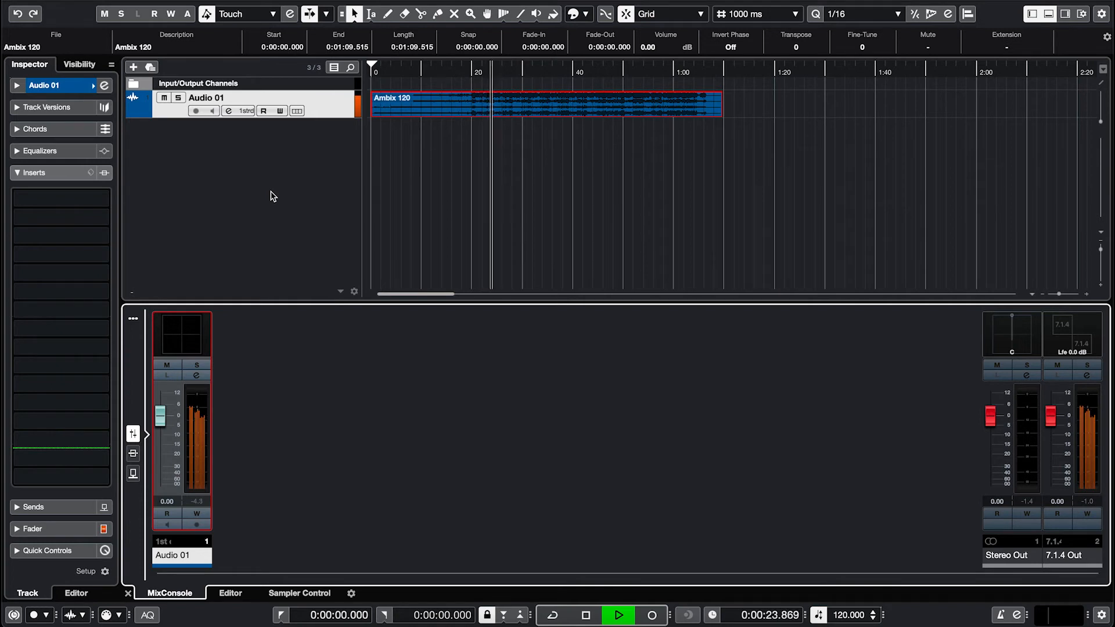
key(space)
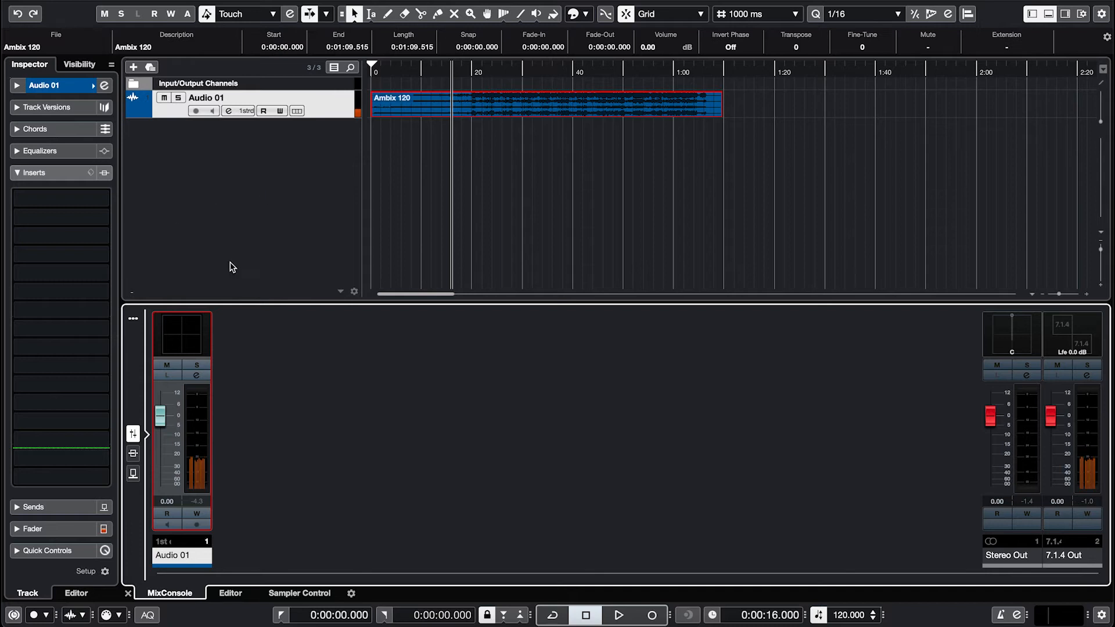
- Insert ab Delay in the first insert slot of Audio 01 and audition the clip with its default settings
click(96, 197)
text(ab dela)
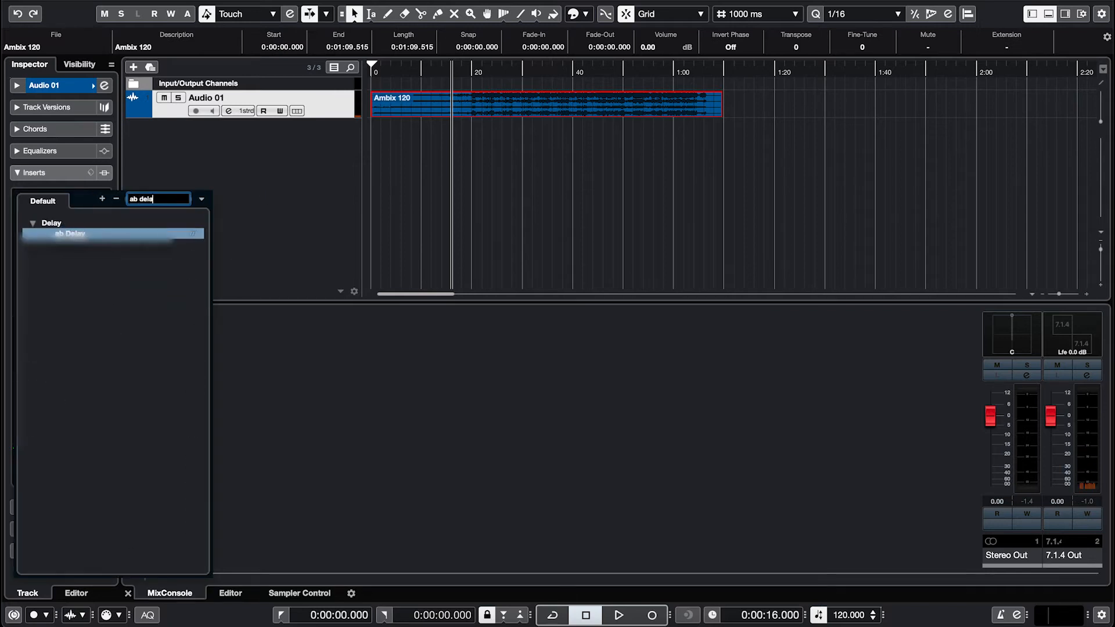
key(Return)
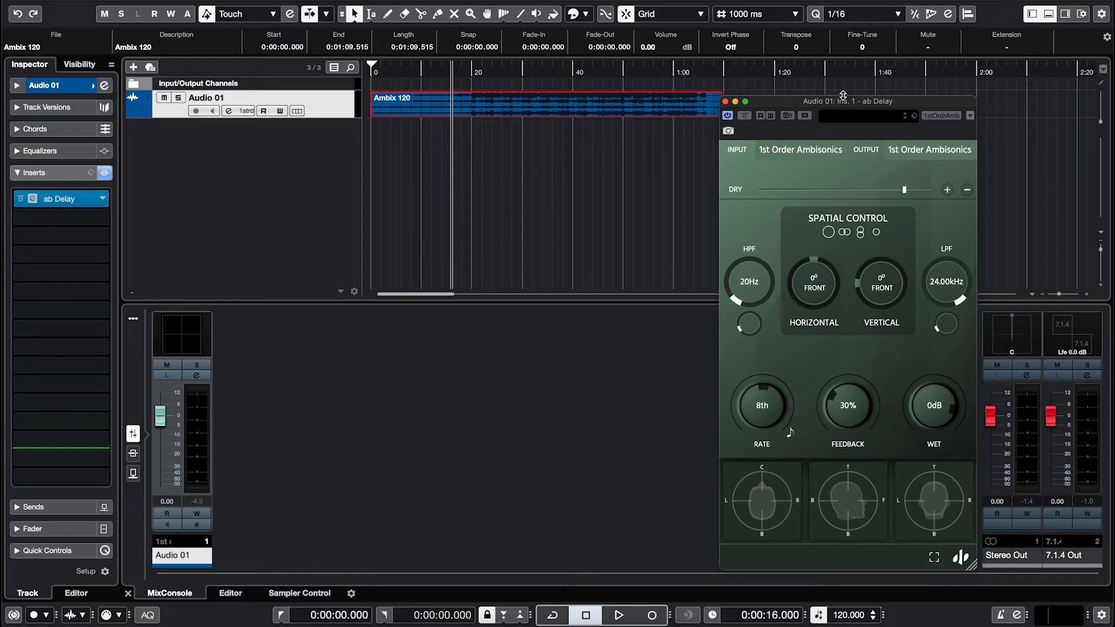
drag(843, 107, 812, 89)
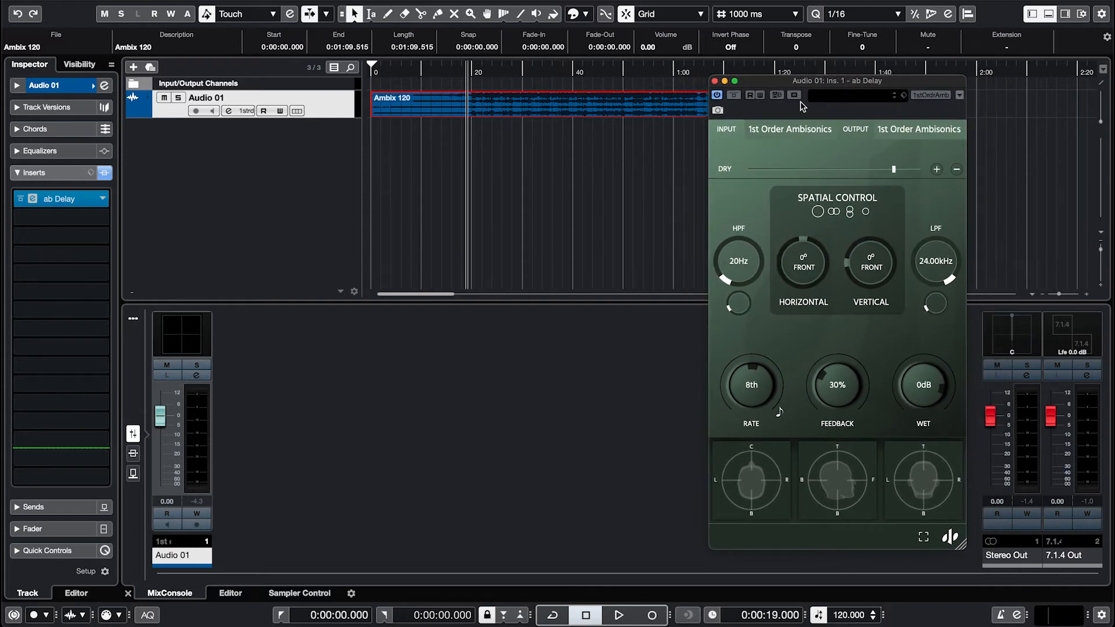
key(space)
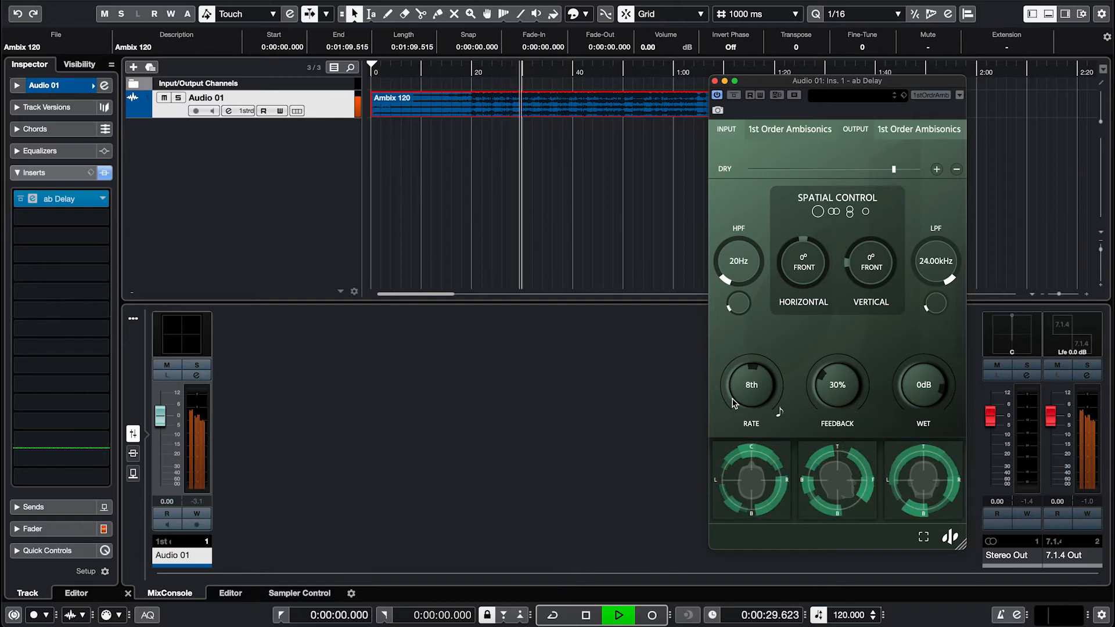
key(space)
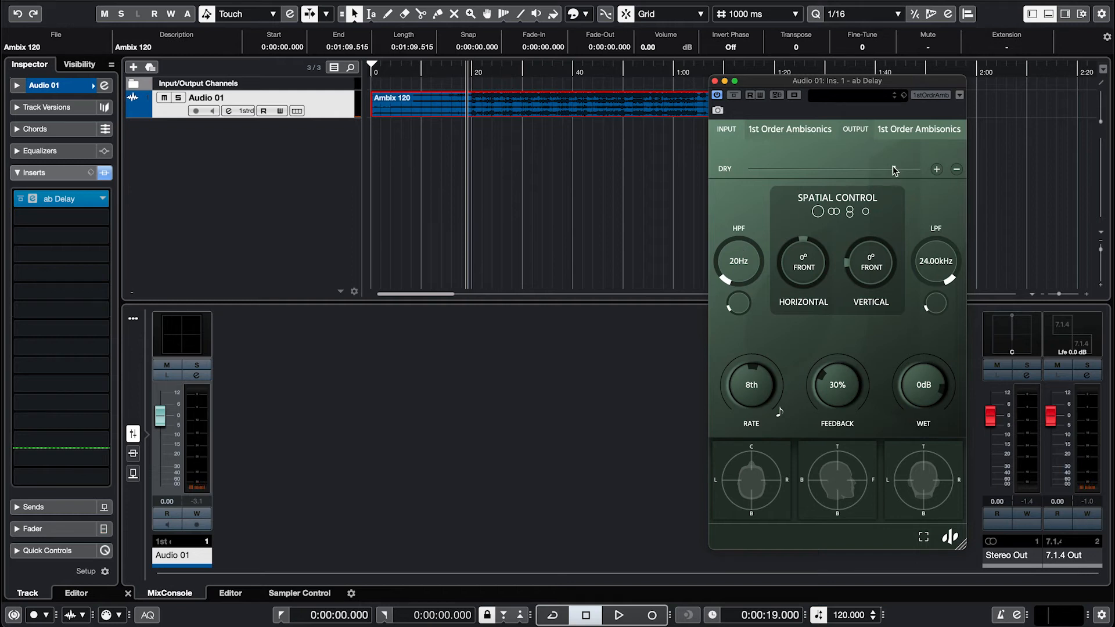
- Mute the dry signal and audition the delay with its horizontal rotation at 180° back and an 8thT rate
drag(899, 173, 726, 187)
key(space)
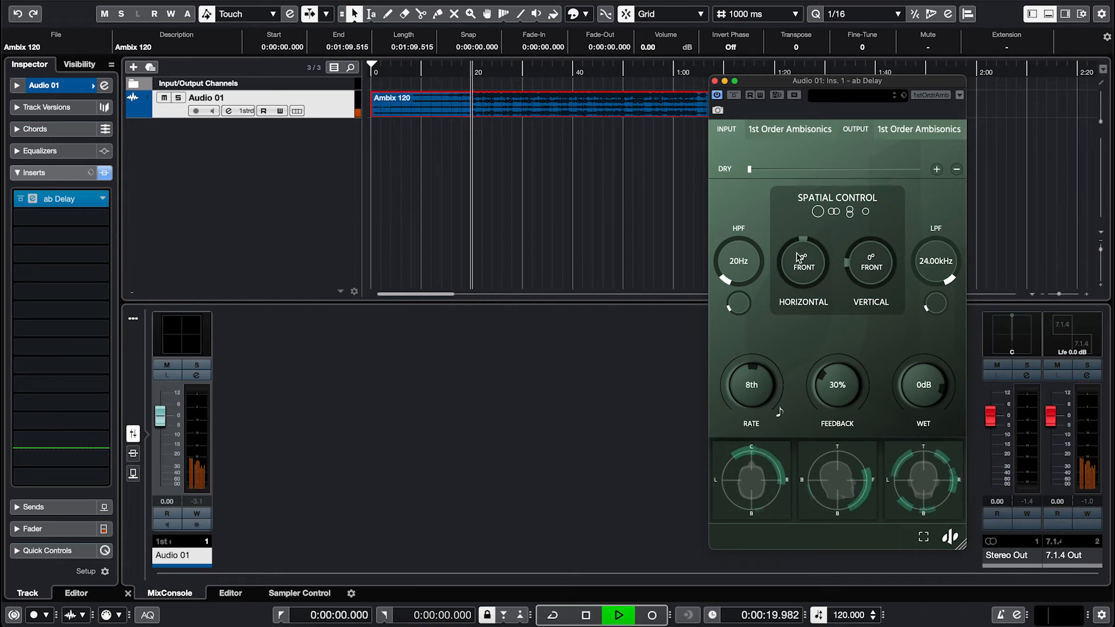
drag(802, 258, 799, 208)
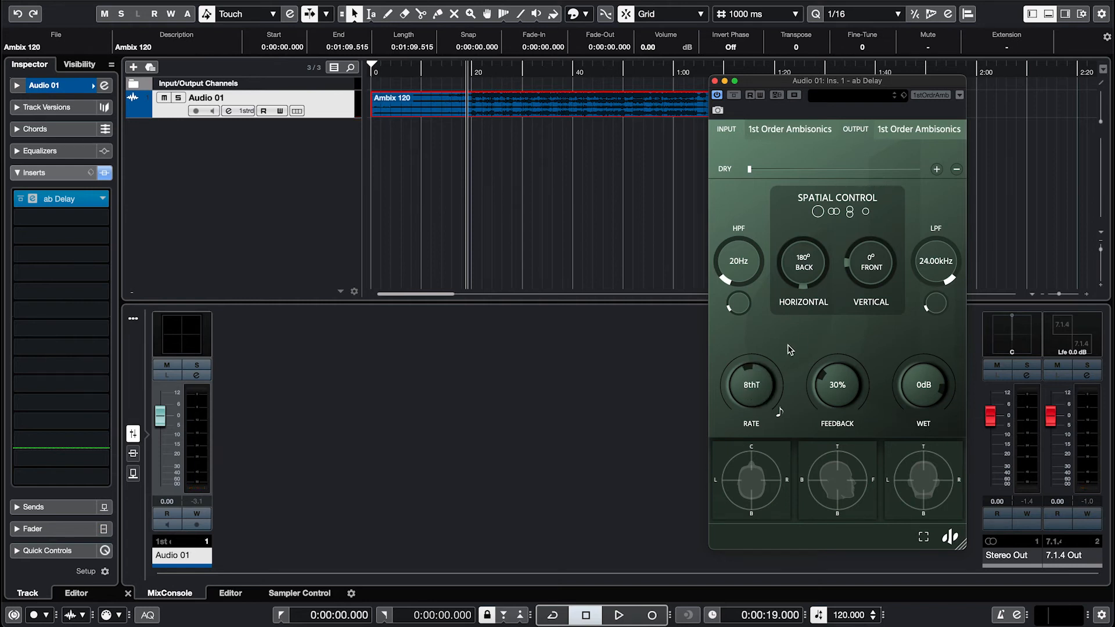
key(space)
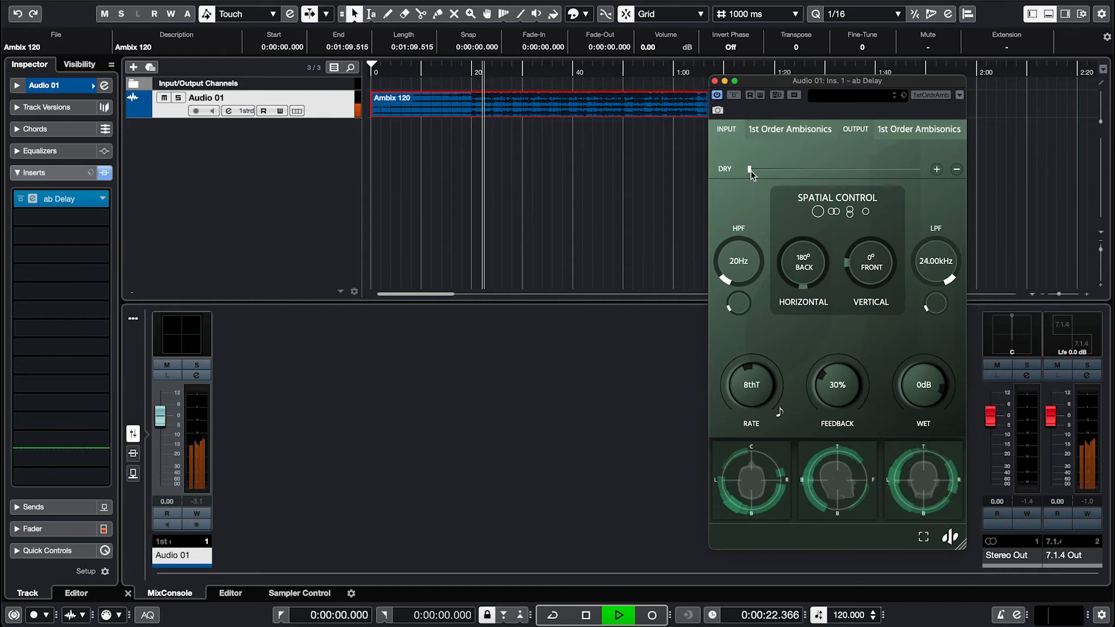
key(space)
- Bring the dry signal back up and lower the delay's wet level to -5 dB while playing the clip
drag(750, 171, 856, 169)
key(space)
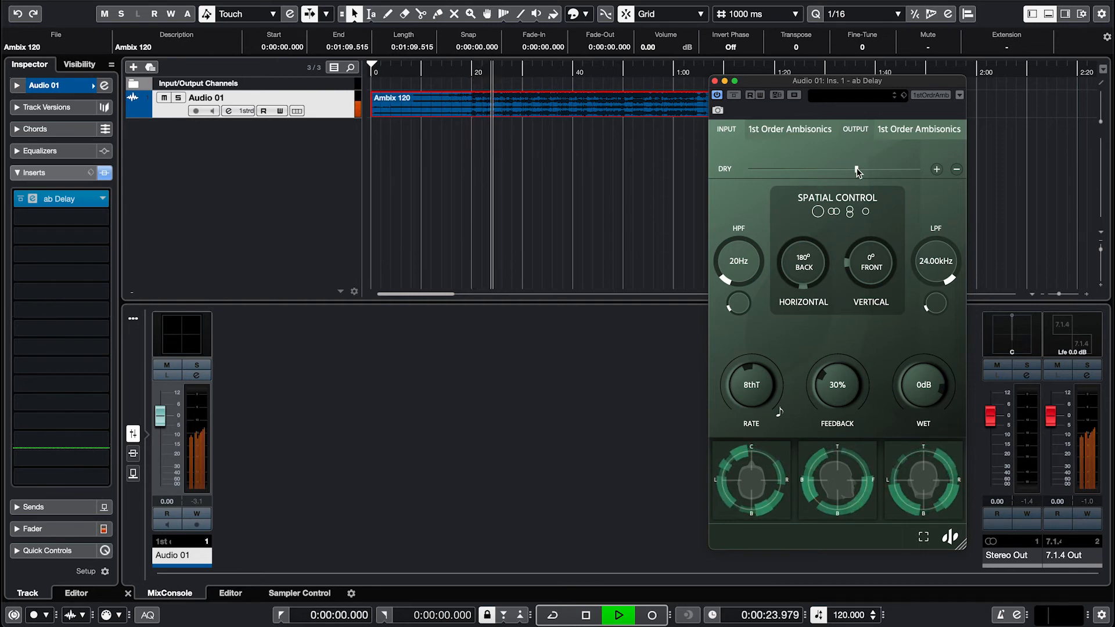
drag(857, 170, 878, 170)
drag(932, 369, 929, 412)
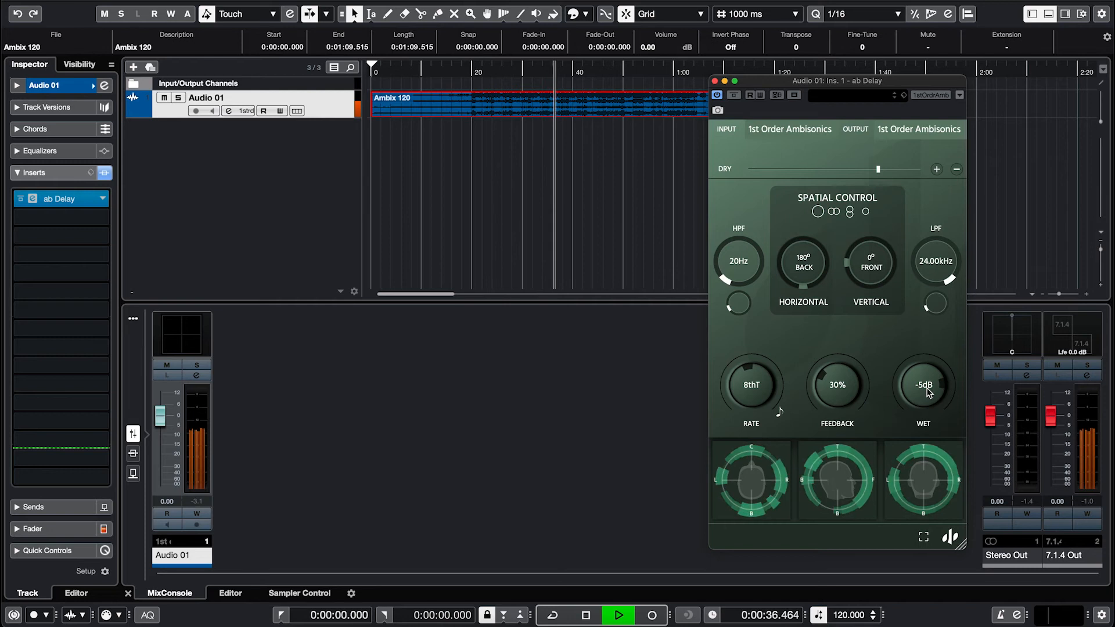
key(space)
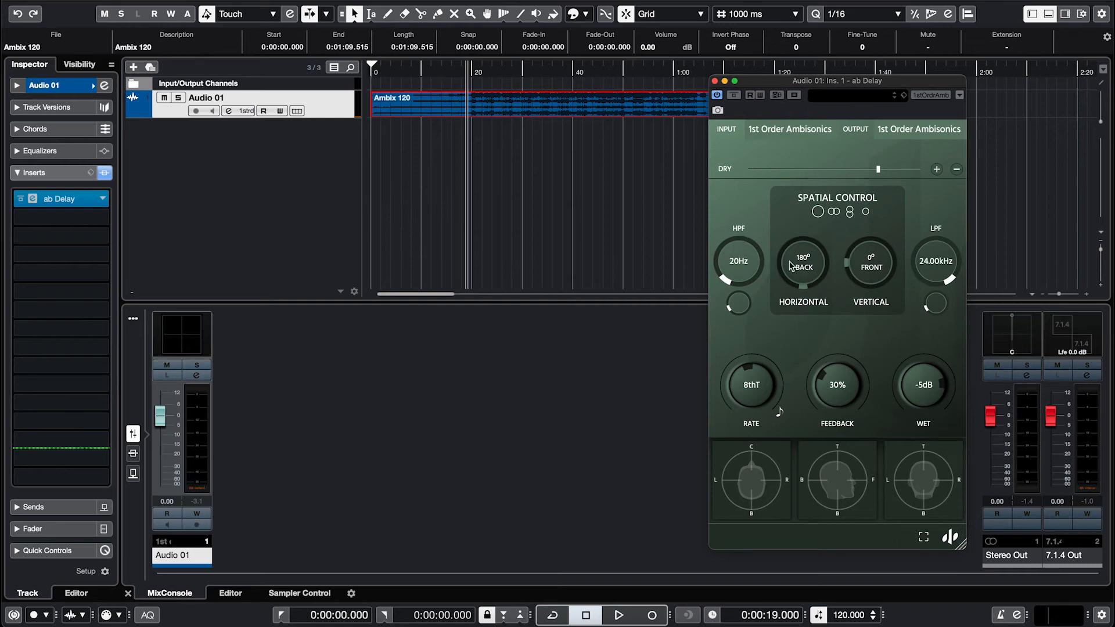
- Set the delay's horizontal rotation to -86° left and audition it with the dry signal muted
drag(789, 260, 826, 383)
key(space)
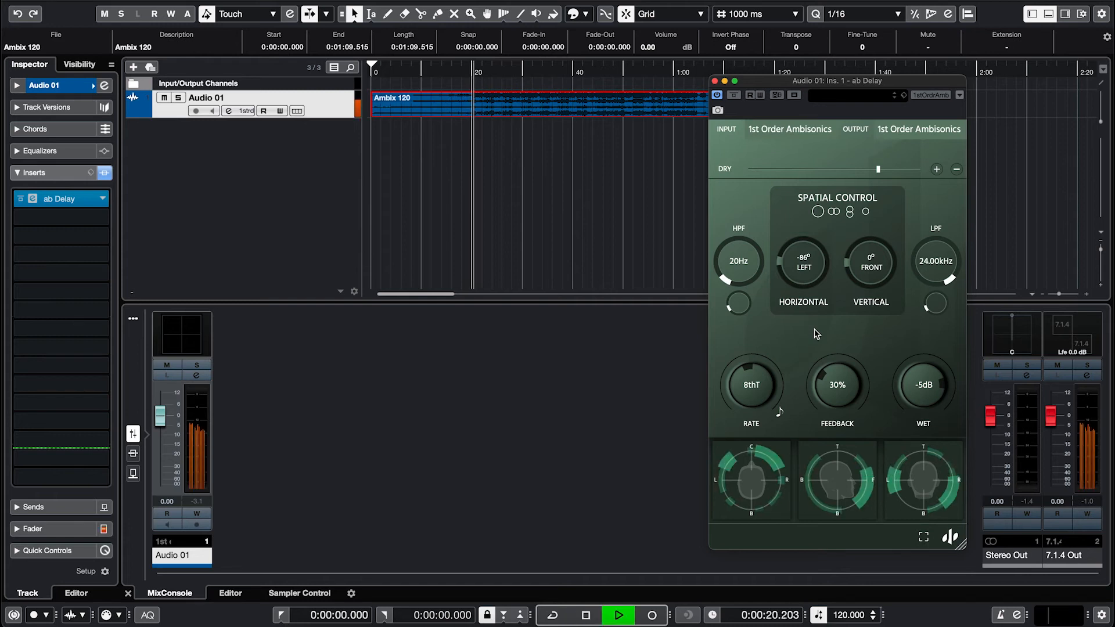
key(space)
drag(878, 169, 717, 189)
key(space)
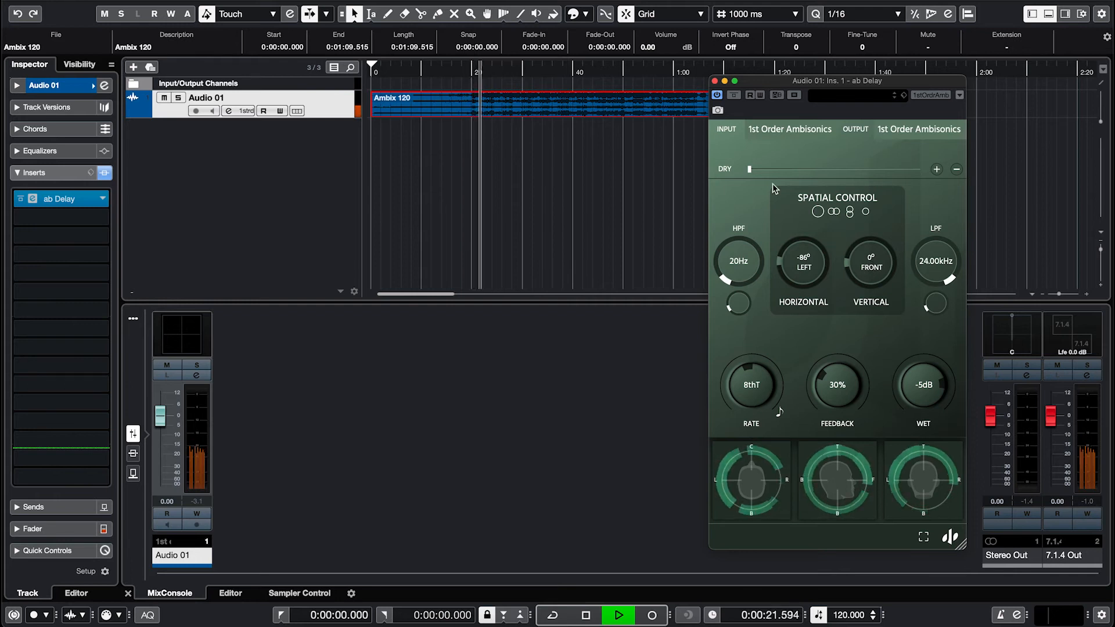
drag(813, 80, 710, 74)
key(space)
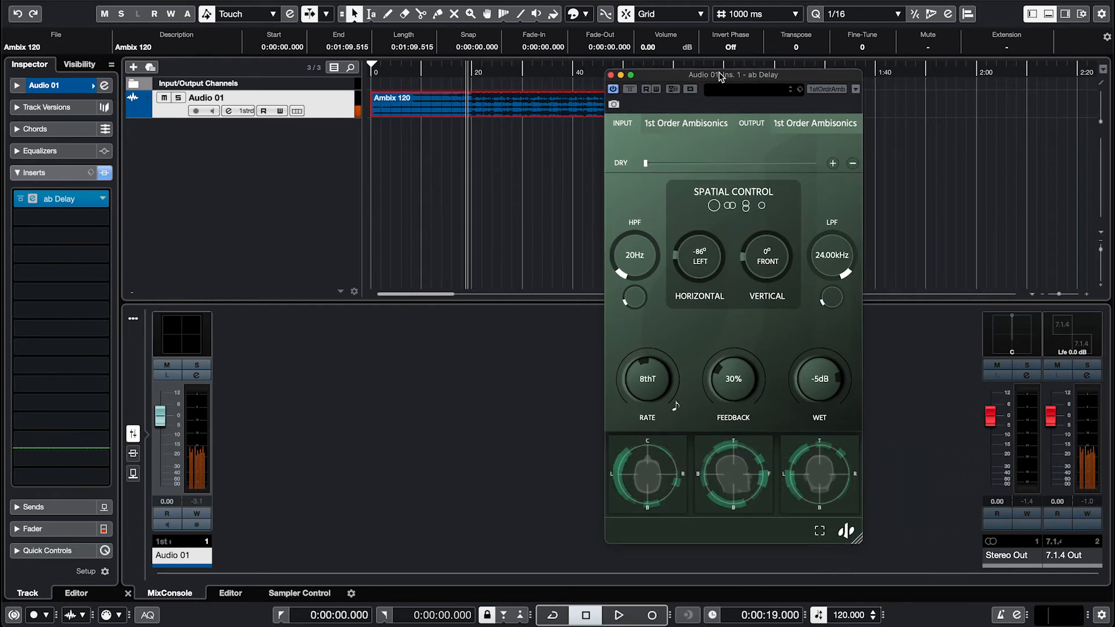
- Add a second delay line, enlarge the plug-in window, and set 83° right horizontal rotation, 8thT rate and 45% feedback
click(833, 163)
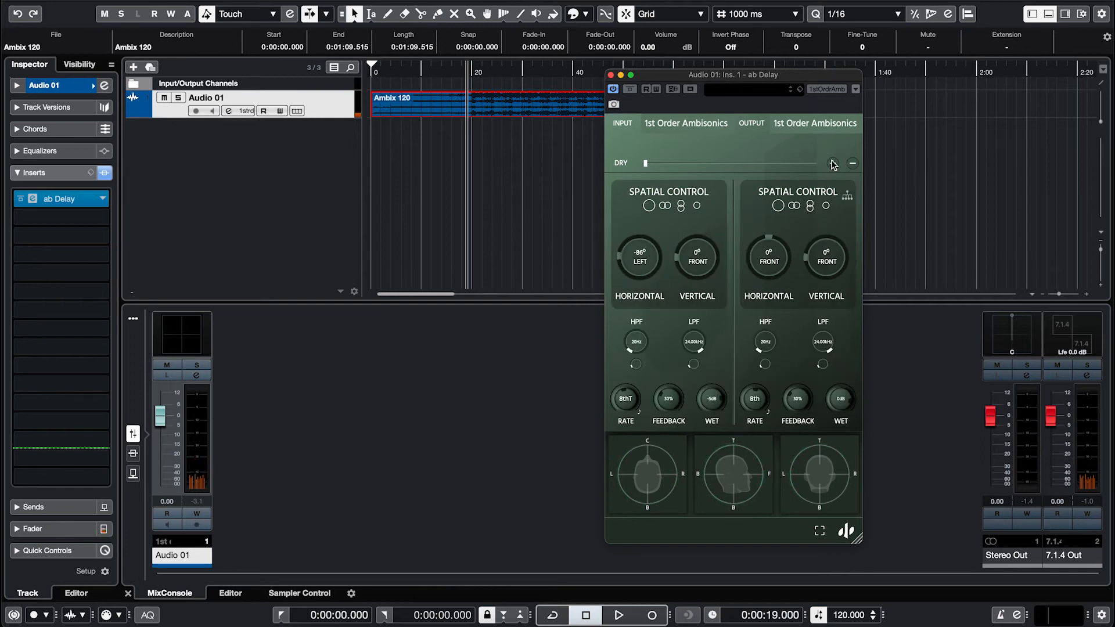
drag(702, 71, 665, 0)
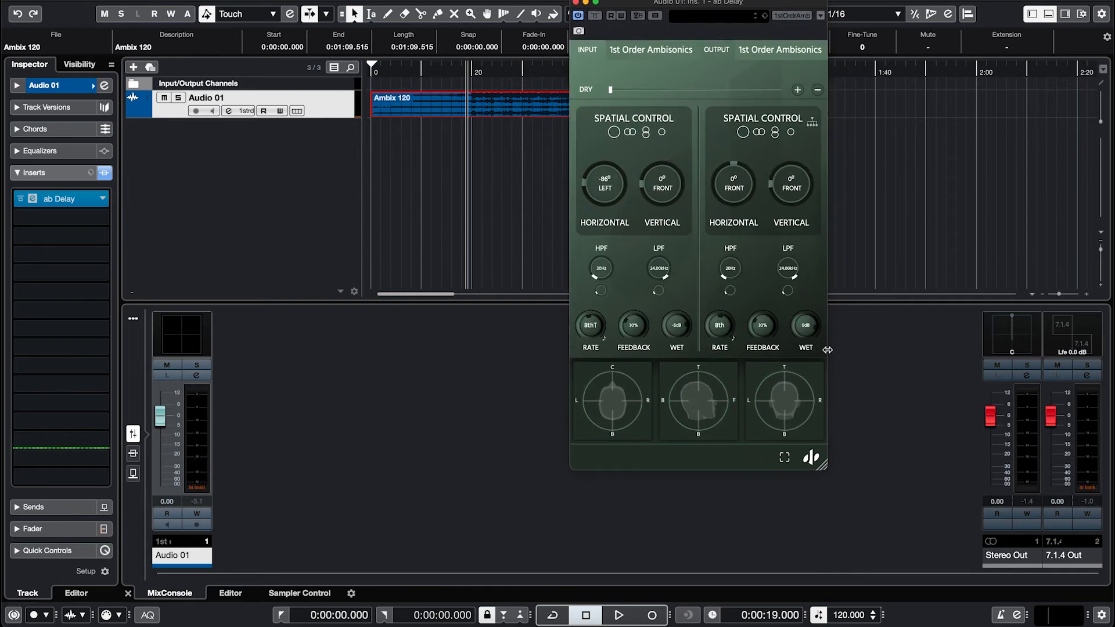
drag(823, 466, 921, 588)
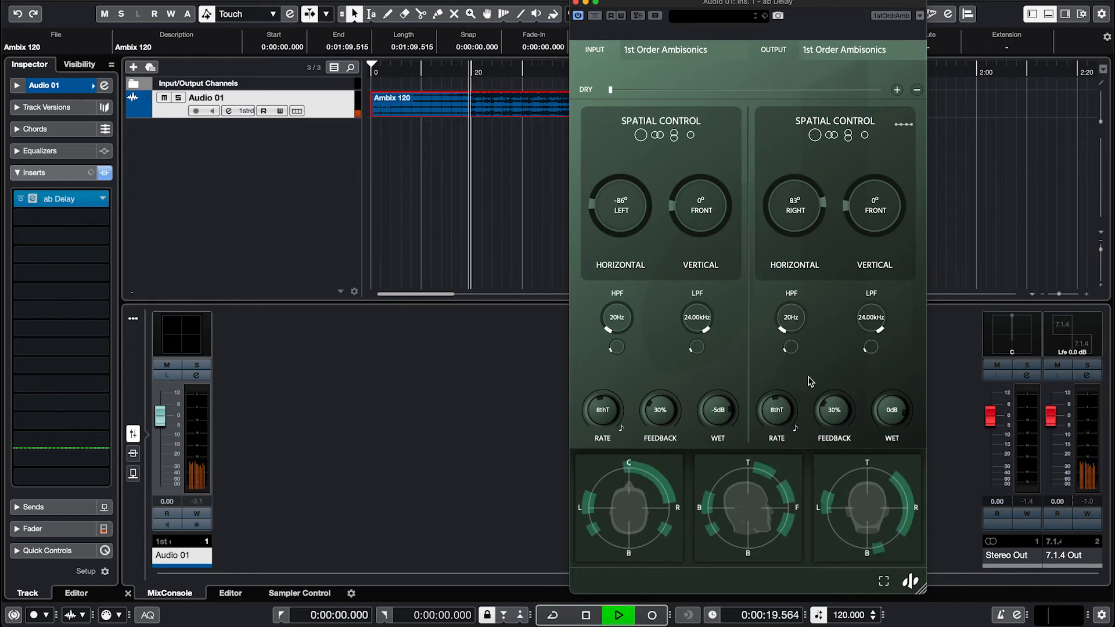
mouse_move(830, 417)
mouse_down()
mouse_move(823, 383)
mouse_move(833, 422)
mouse_up()
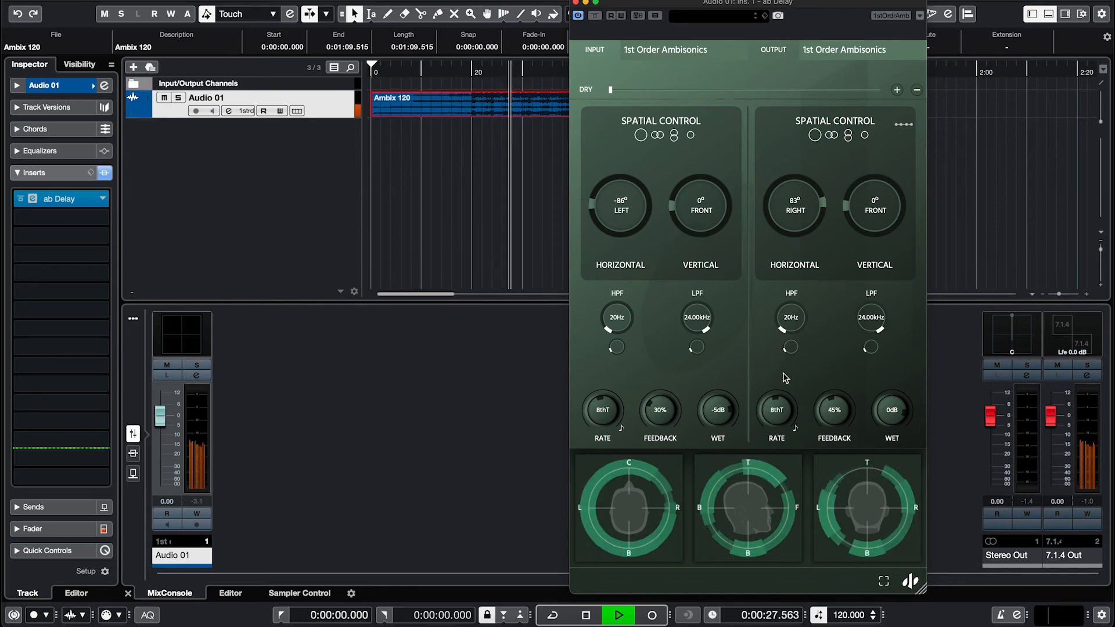
key(space)
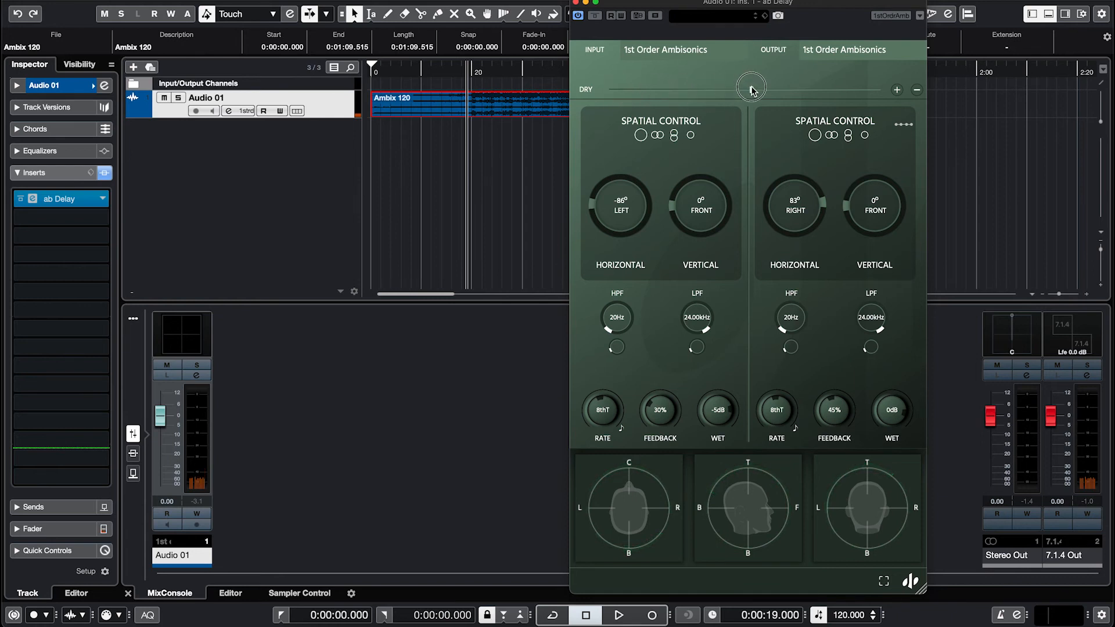
- Restore the dry level and set the second delay's rate to 16thT while auditioning the clip
drag(762, 90, 804, 92)
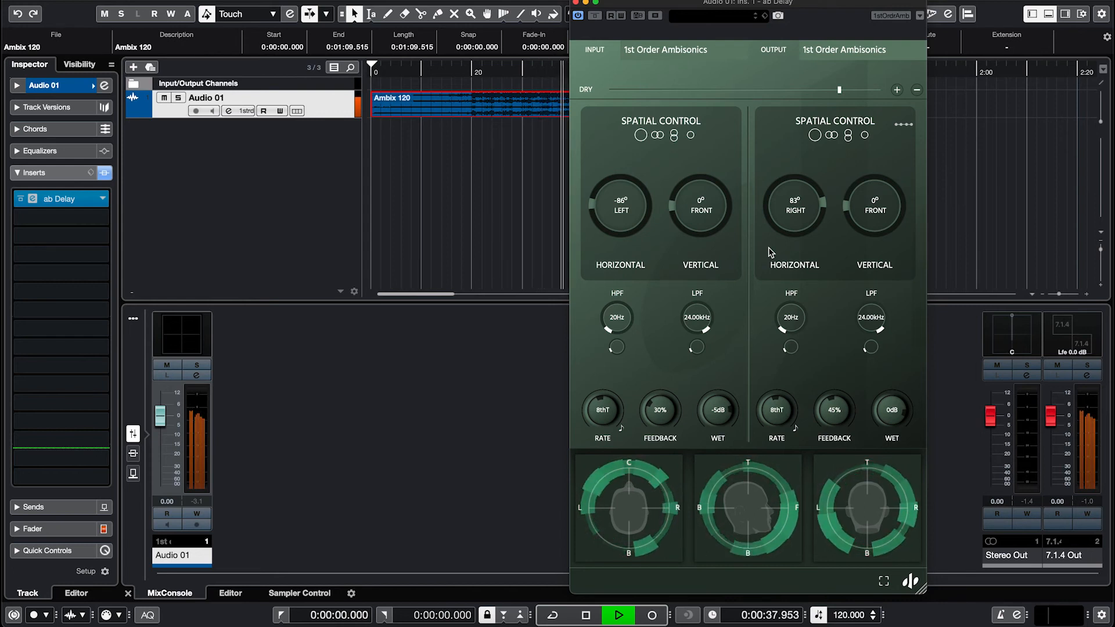
key(space)
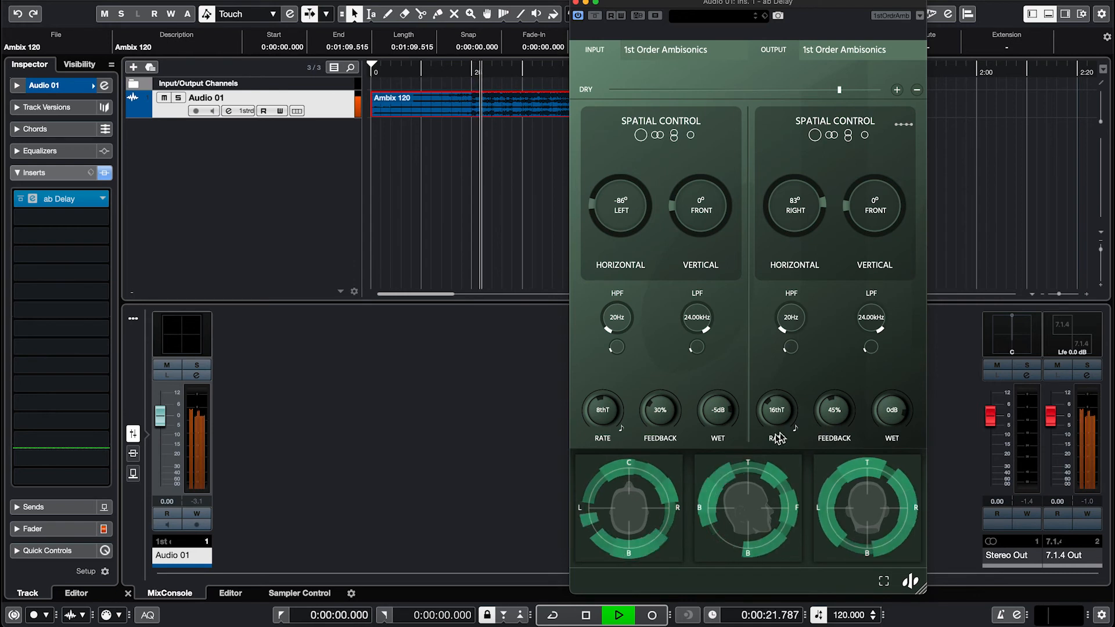
- Raise the feedback to 65% on the second delay and 48% on the first while playing the clip
drag(833, 412, 837, 406)
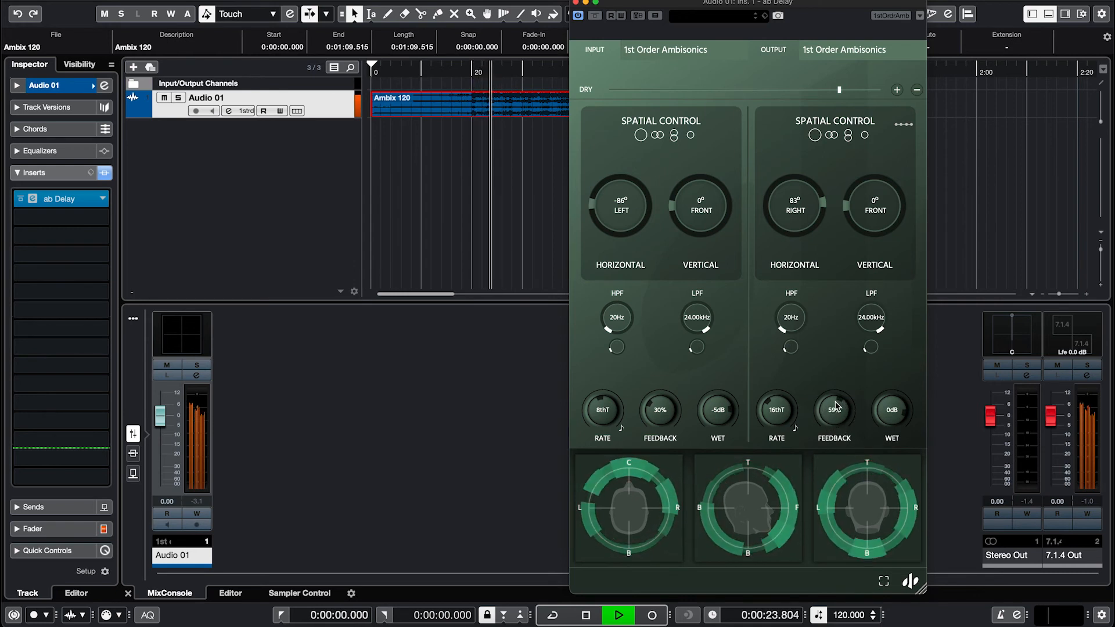
key(space)
key(space)
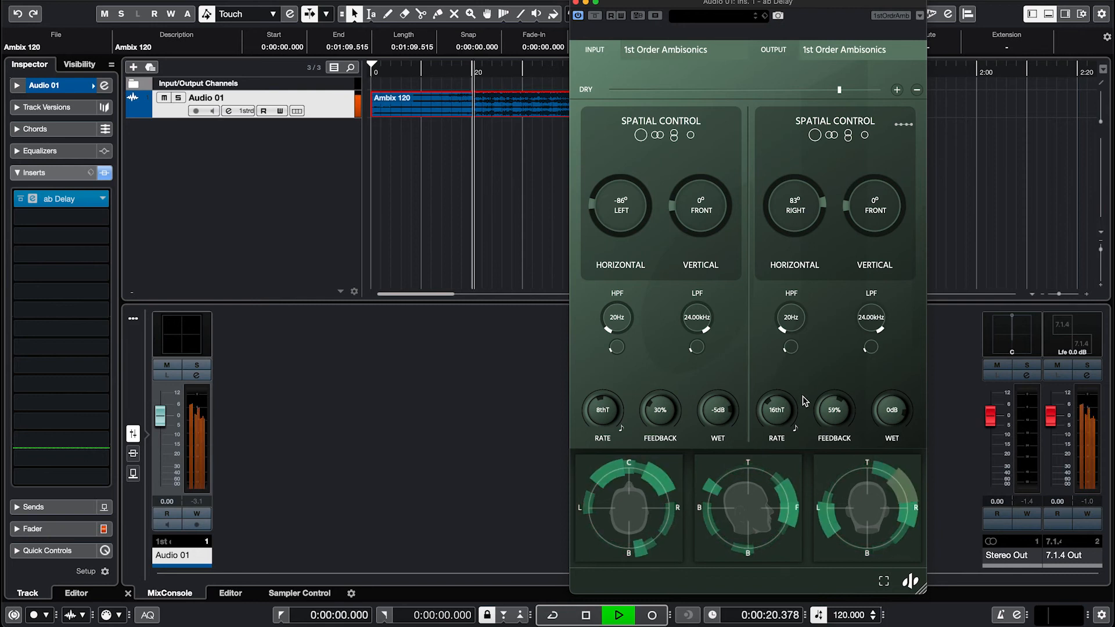
drag(815, 399, 825, 399)
drag(658, 416, 655, 403)
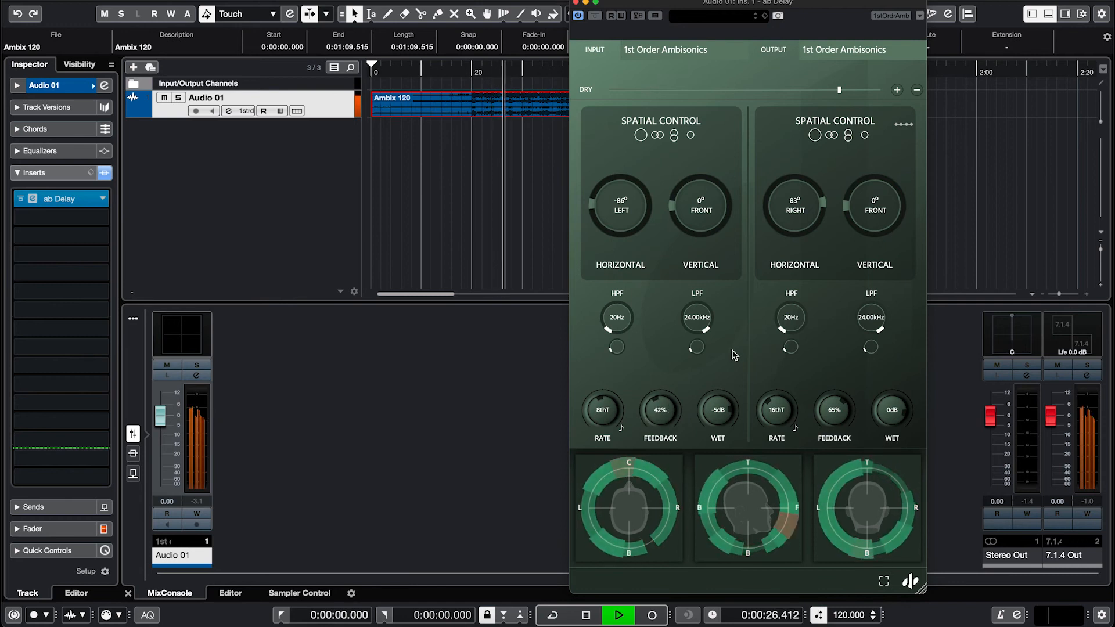
drag(673, 403, 670, 396)
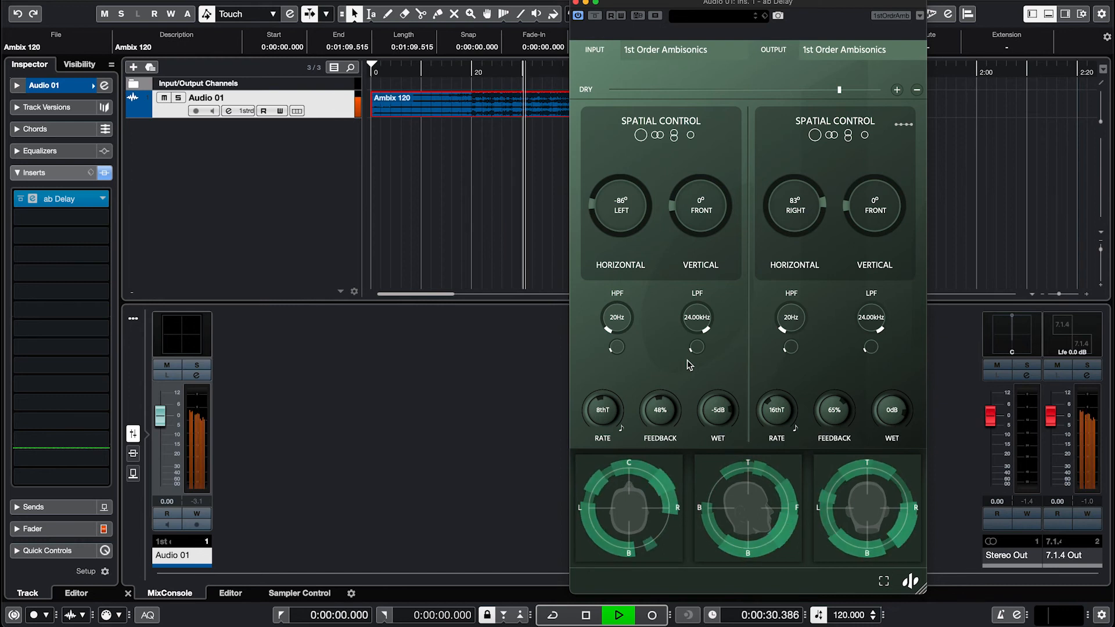
key(space)
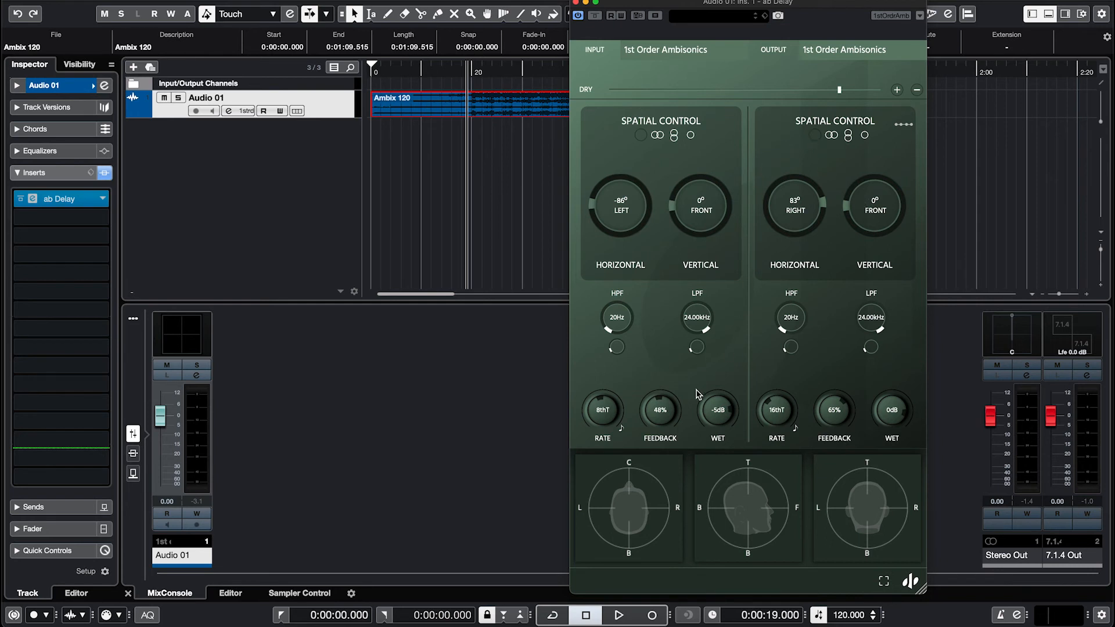
- Raise the high-pass filters to 1.99 kHz on the first delay and 1.33 kHz on the second while auditioning
key(space)
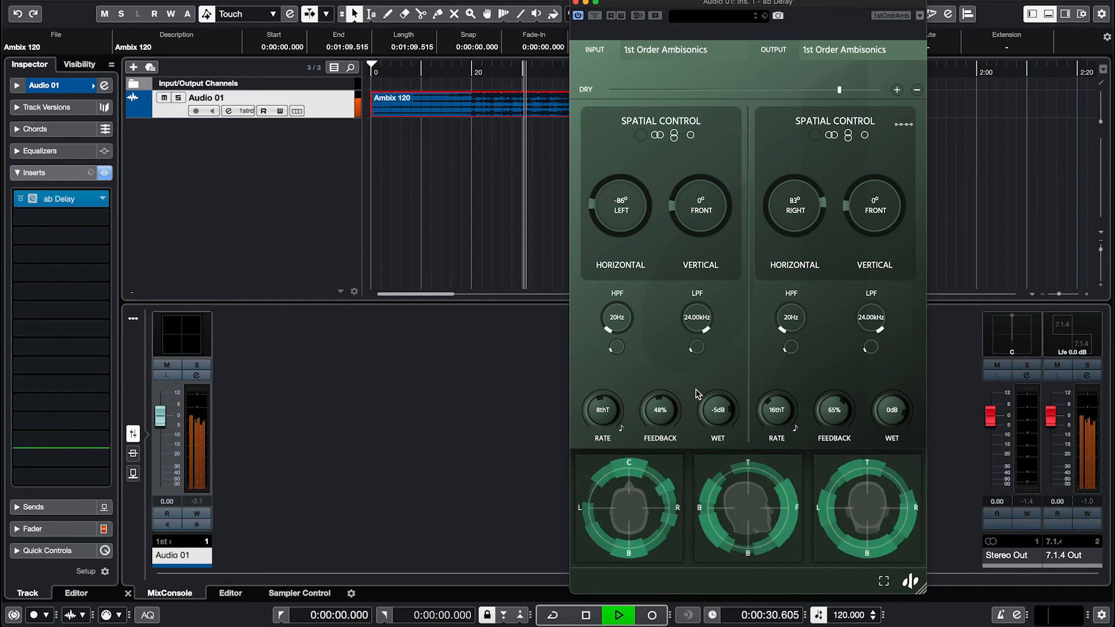
key(space)
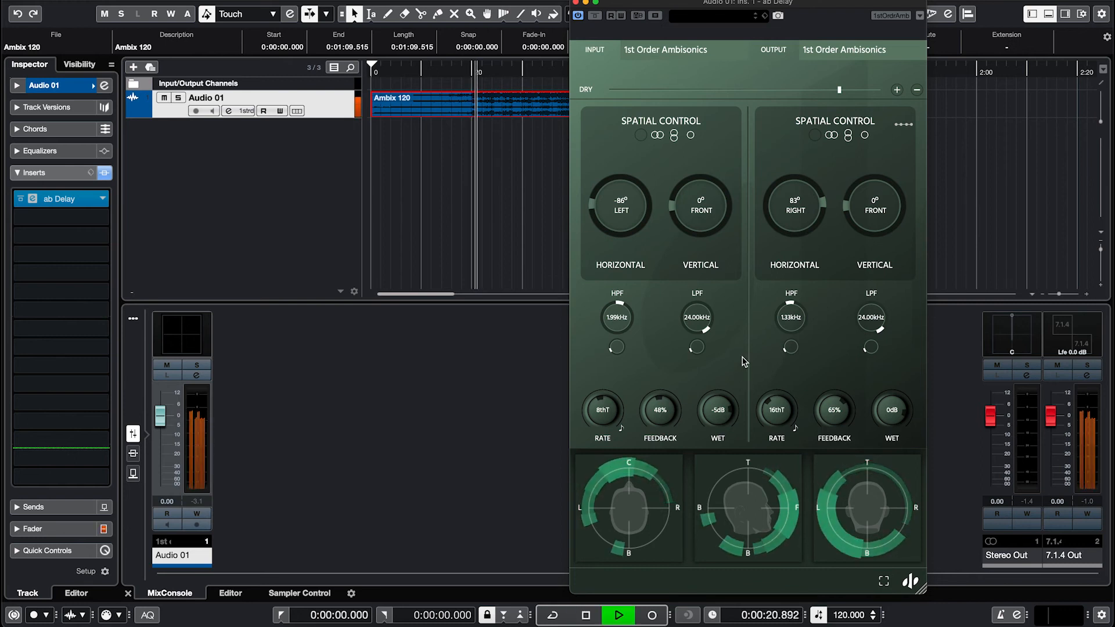
- Raise the high-pass filters to 3.27 kHz on the first delay and 2.33 kHz on the second, then stop playback
drag(617, 317, 617, 304)
drag(788, 318, 789, 290)
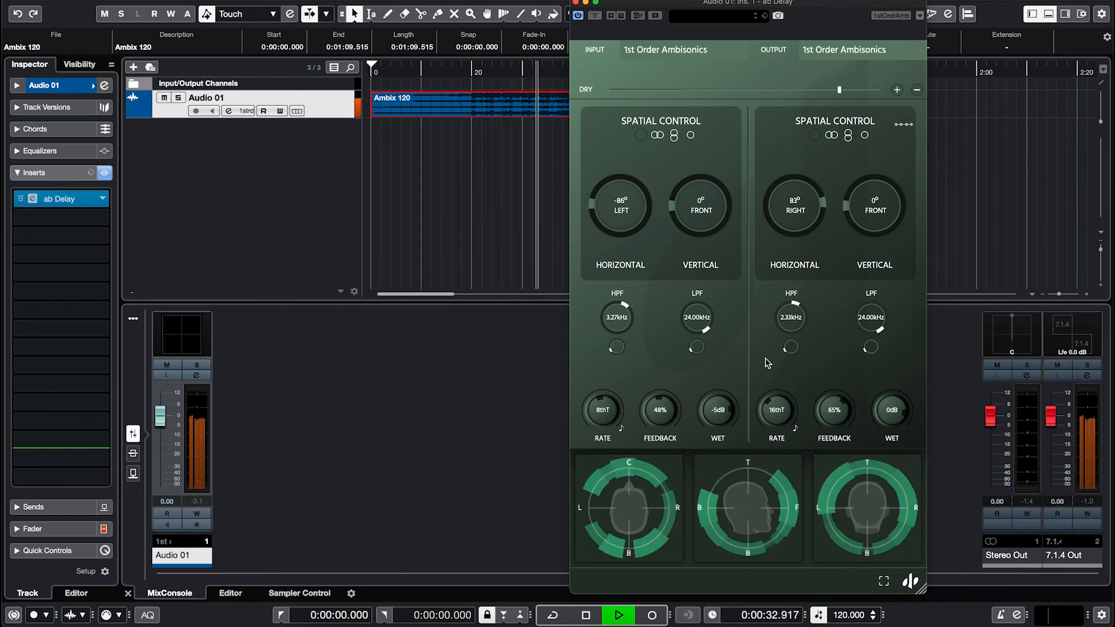
key(space)
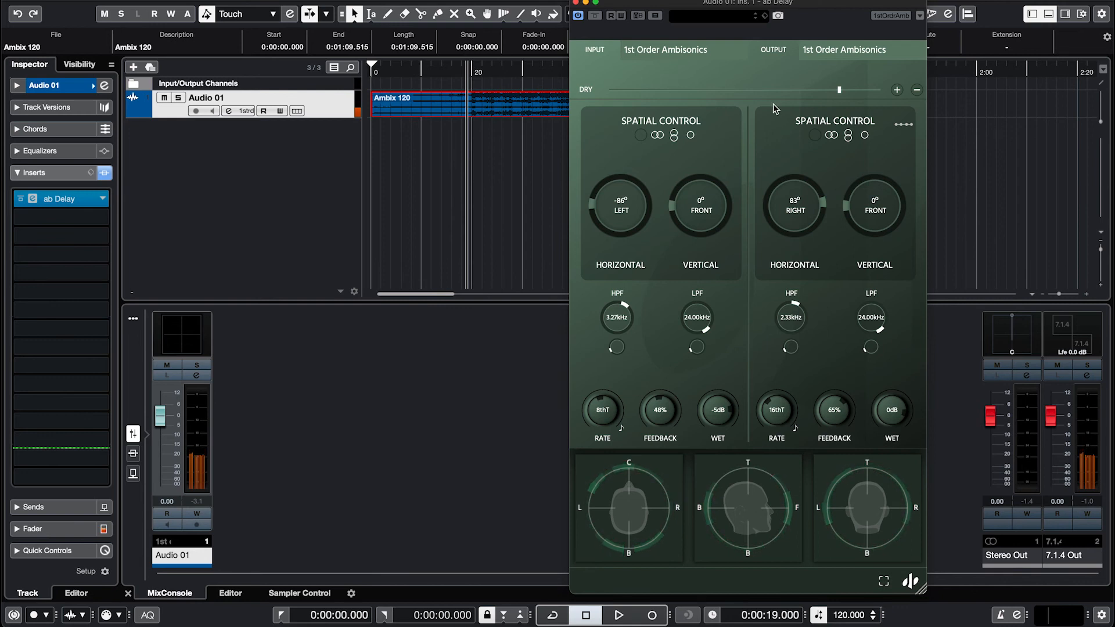
- Add a third delay line with 66% feedback and a 154 Hz low-pass filter while auditioning the clip
click(896, 89)
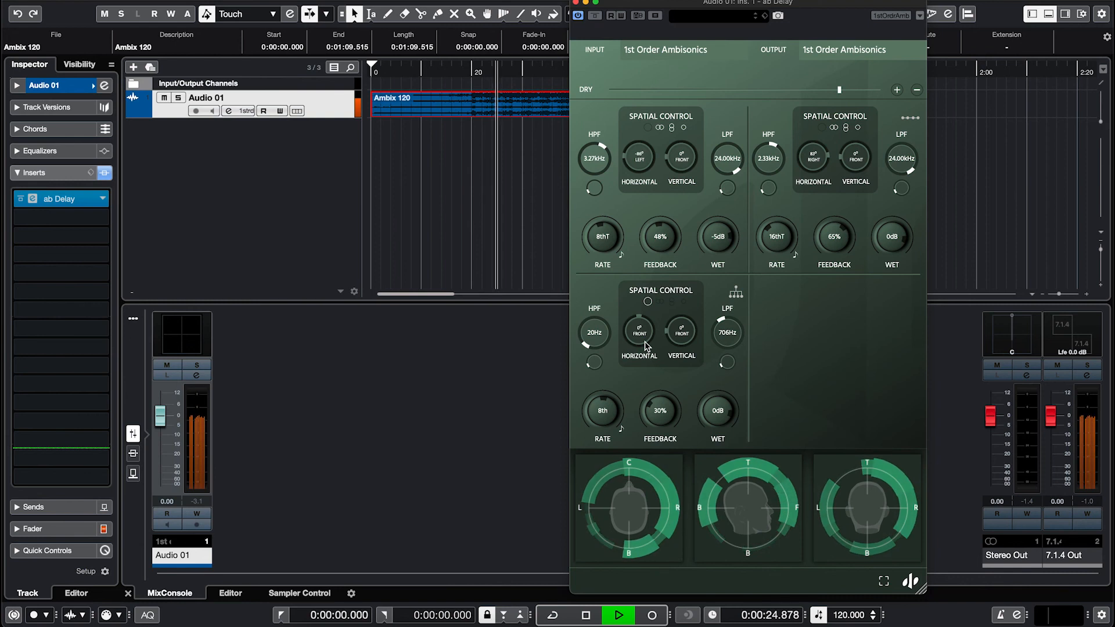
drag(655, 408, 655, 368)
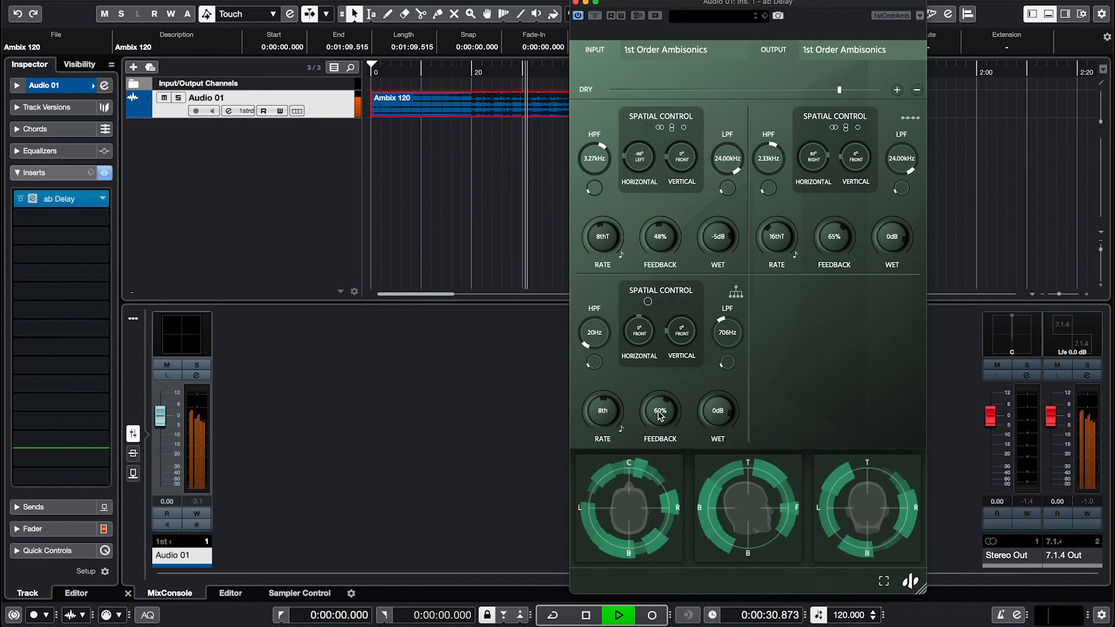
drag(660, 413, 660, 407)
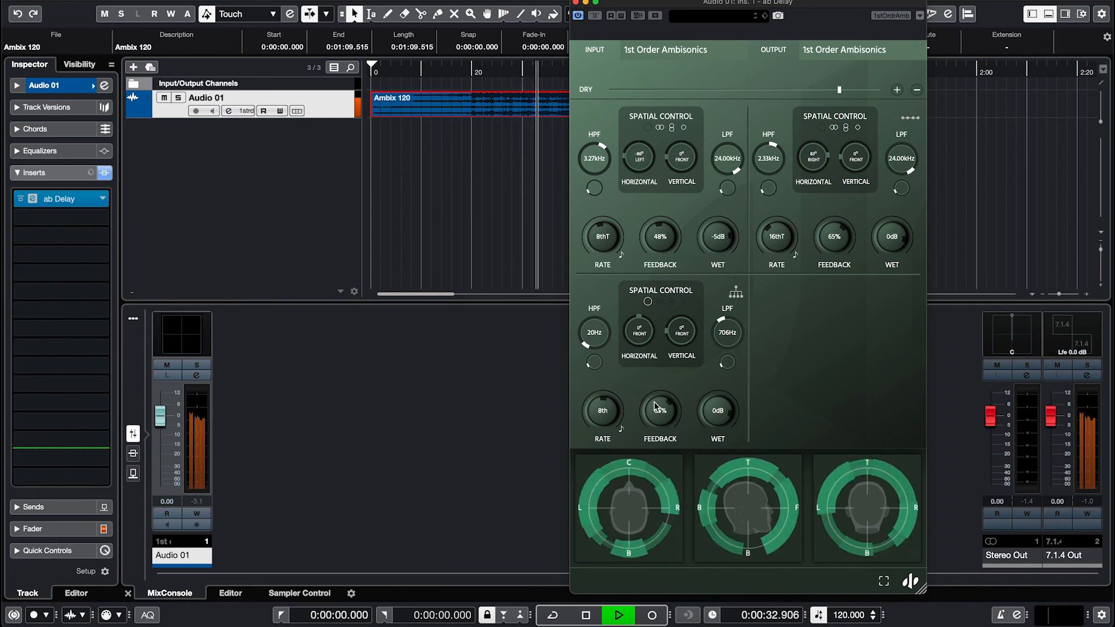
drag(727, 334, 733, 361)
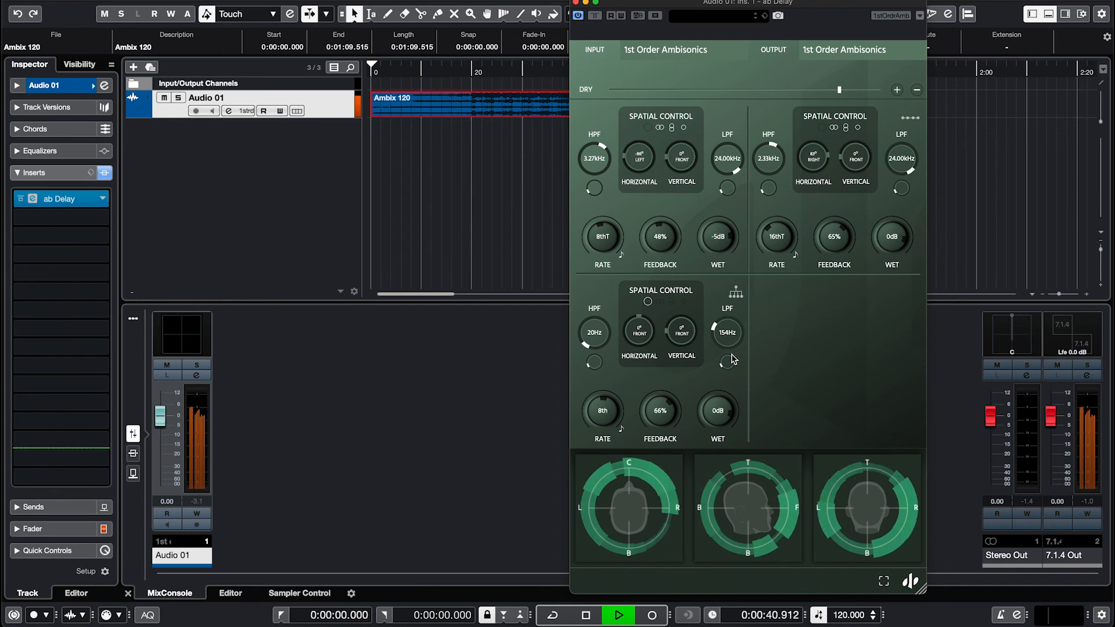
key(space)
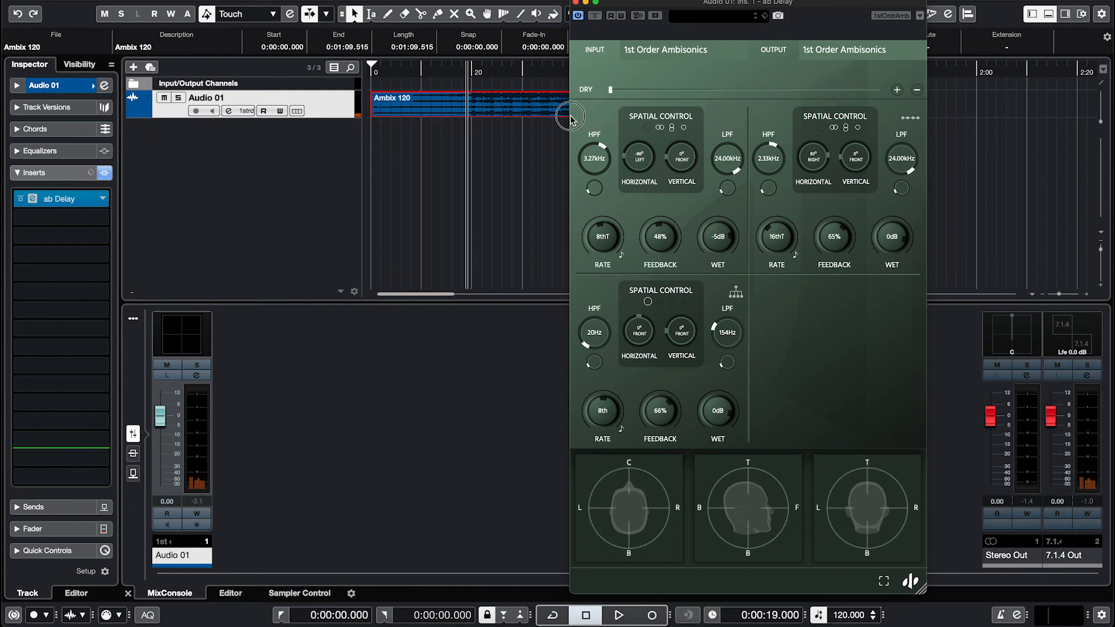
- Audition the delays without the dry signal, restore the dry level, and set feedback to 58% on the first delay and 70% on the second
key(space)
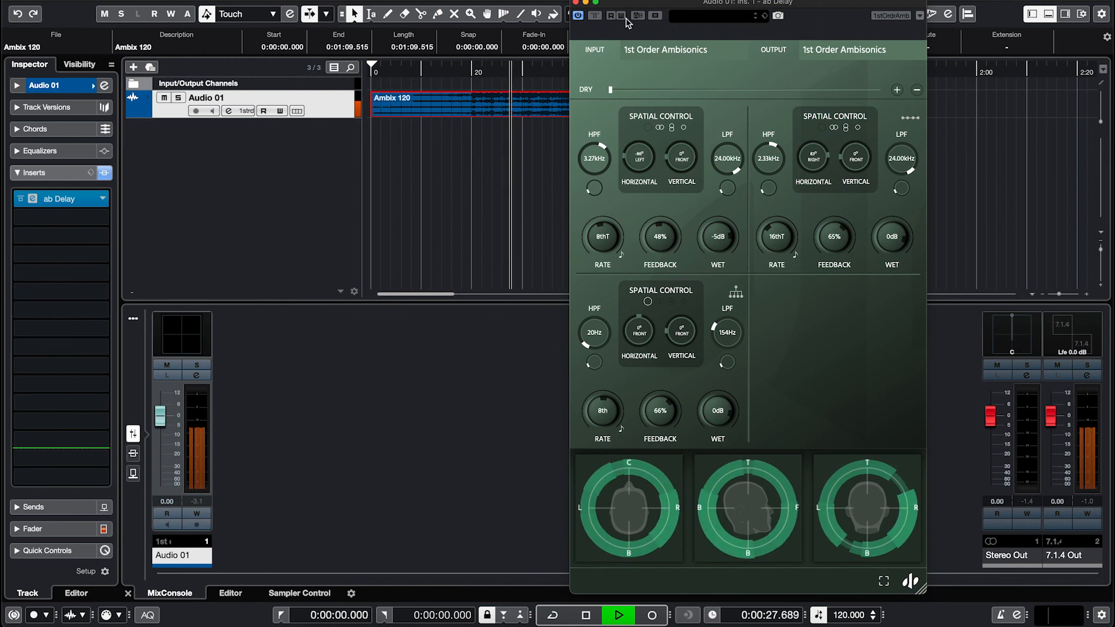
drag(611, 91, 810, 93)
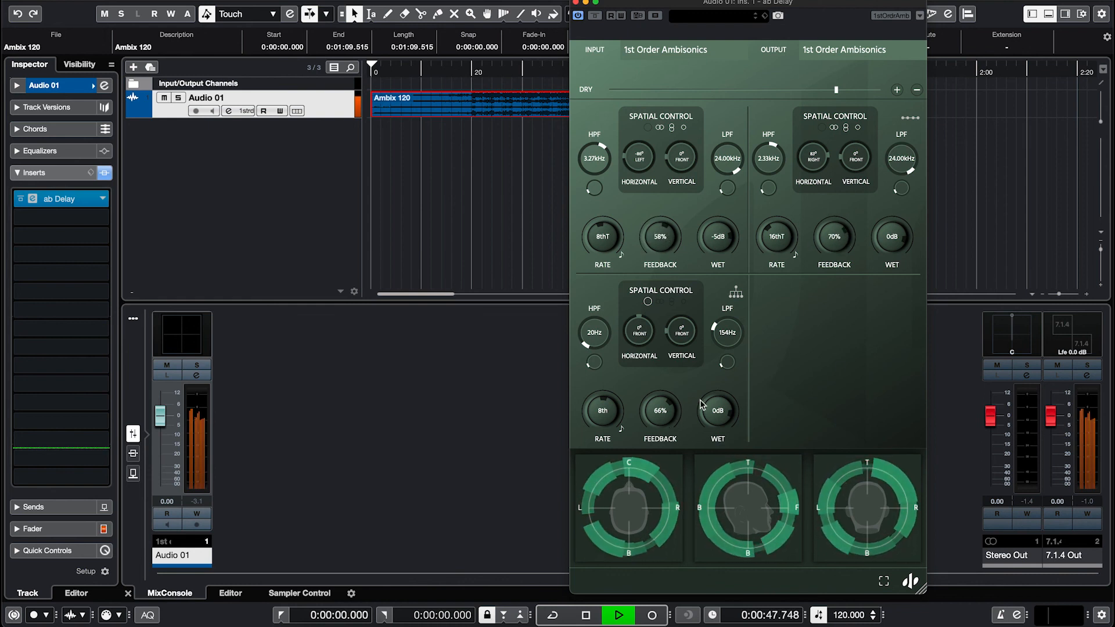
key(space)
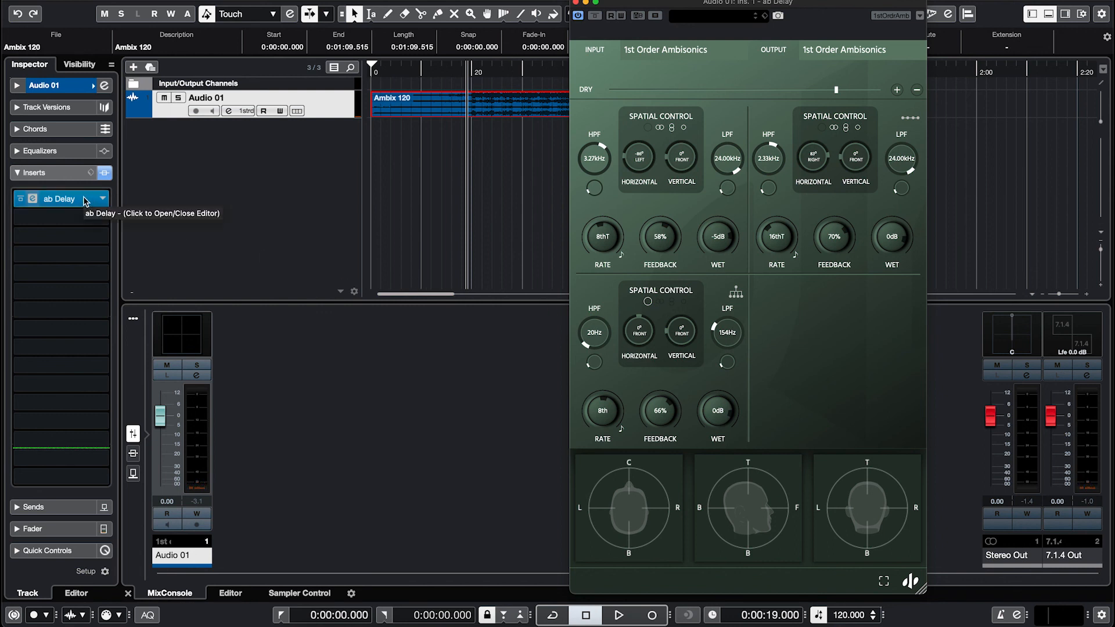
- Move ab Delay to the second insert slot and insert ab Transformer in the first, with its window beside the delay's
drag(86, 201, 87, 225)
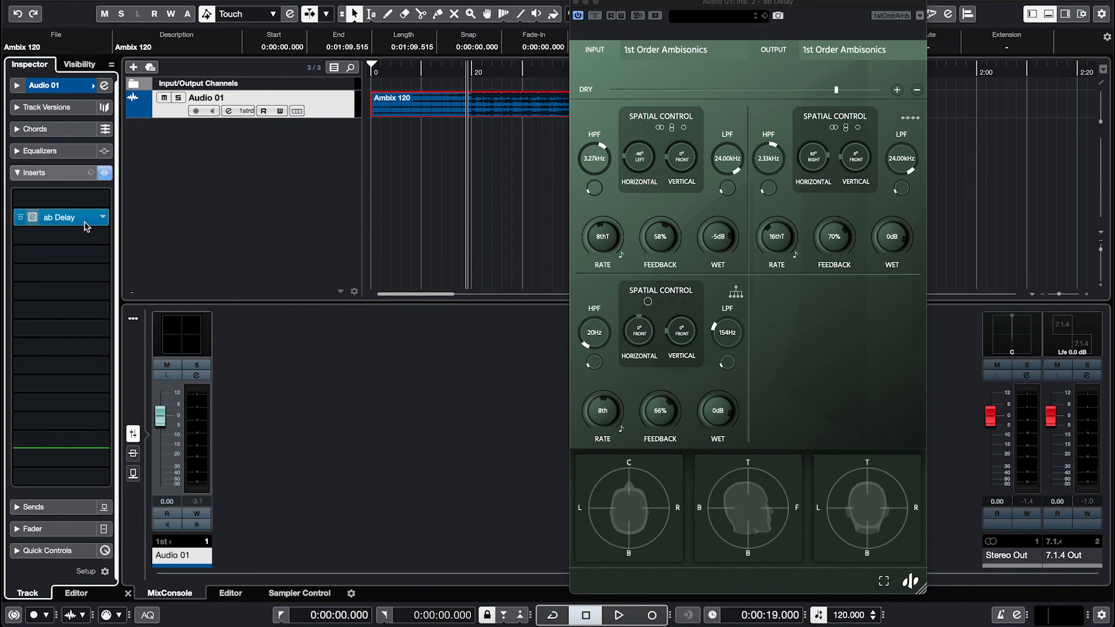
click(67, 199)
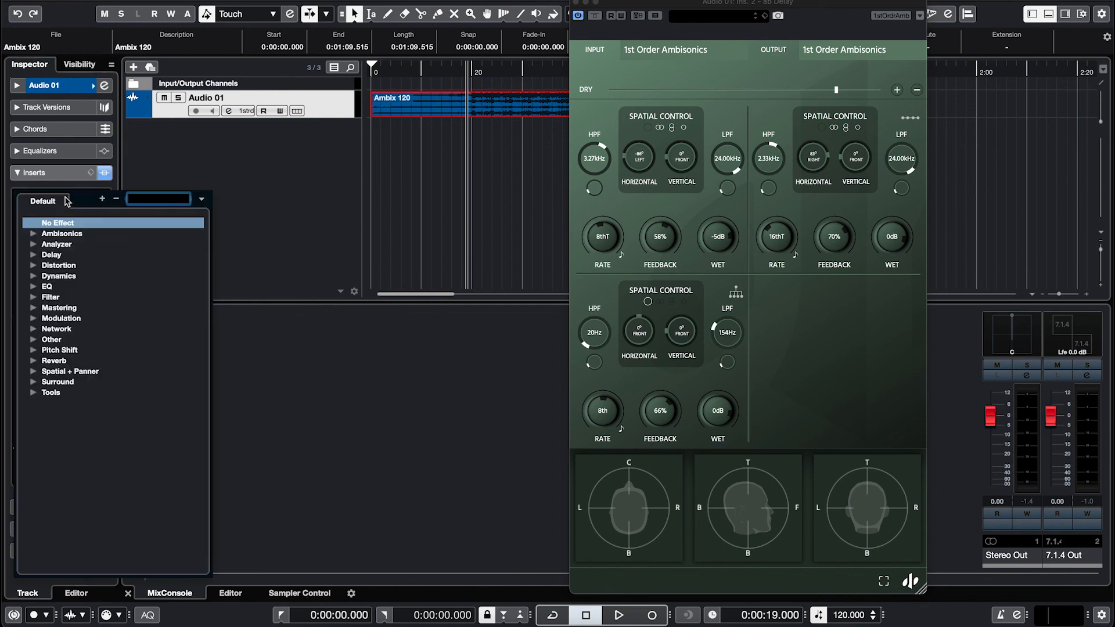
text(ab)
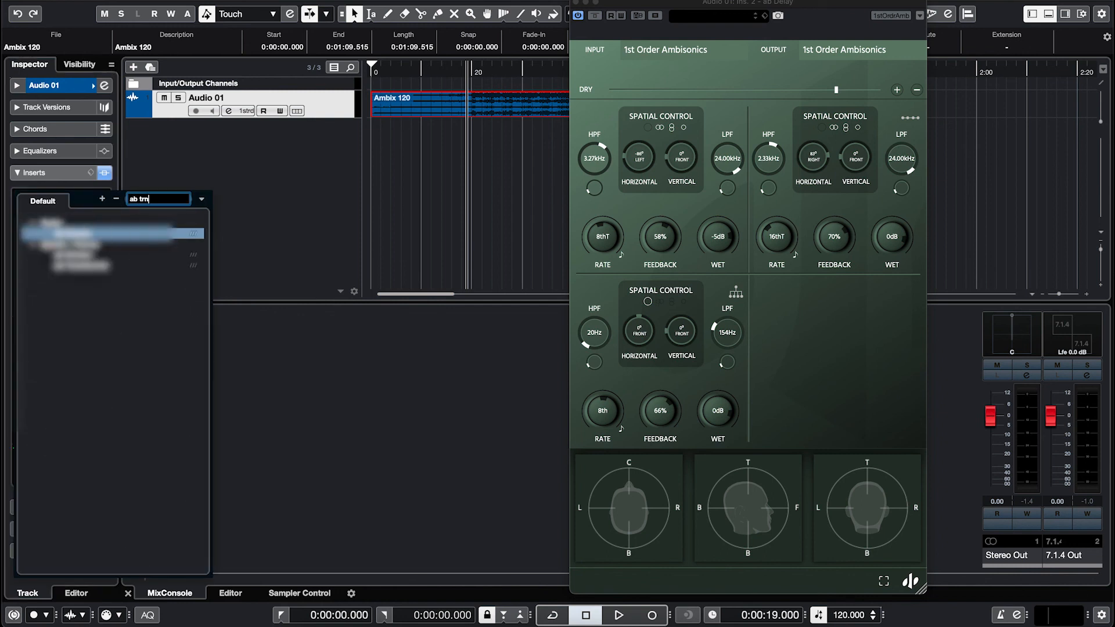
text( tr)
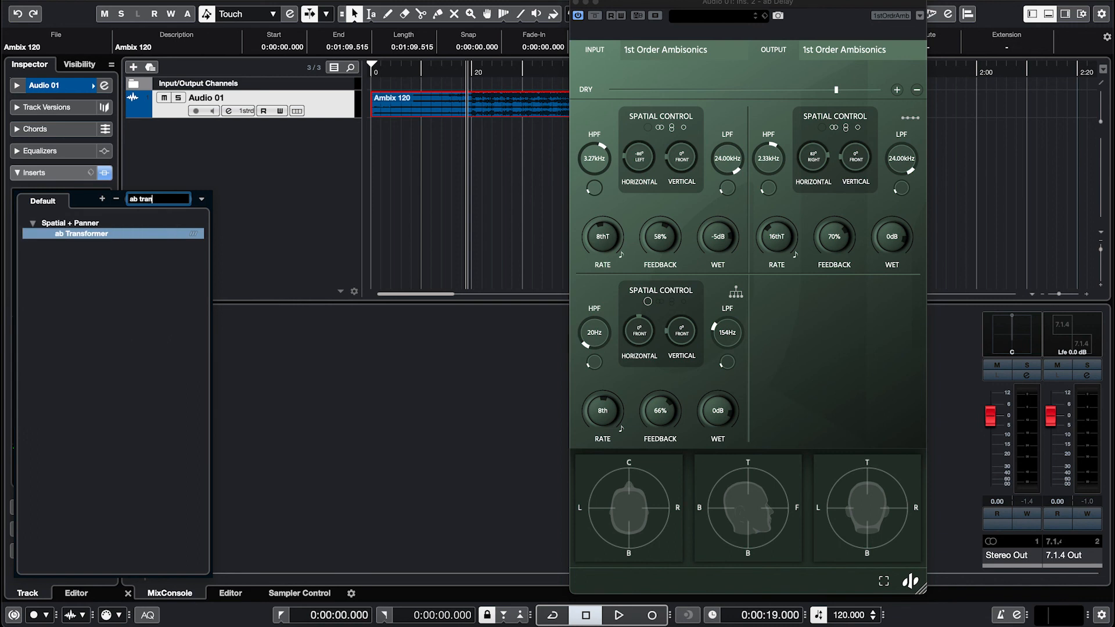
key(Return)
drag(511, 45, 284, 87)
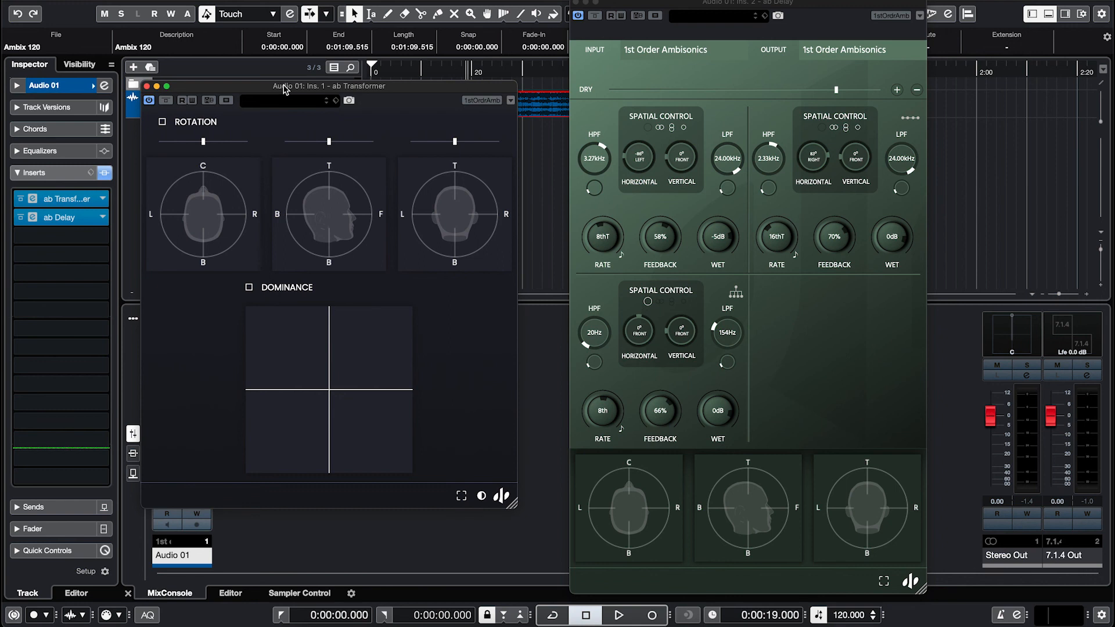
- Play the clip and enable Dominance in ab Transformer, shifting its crosshair straight up from the centre
key(space)
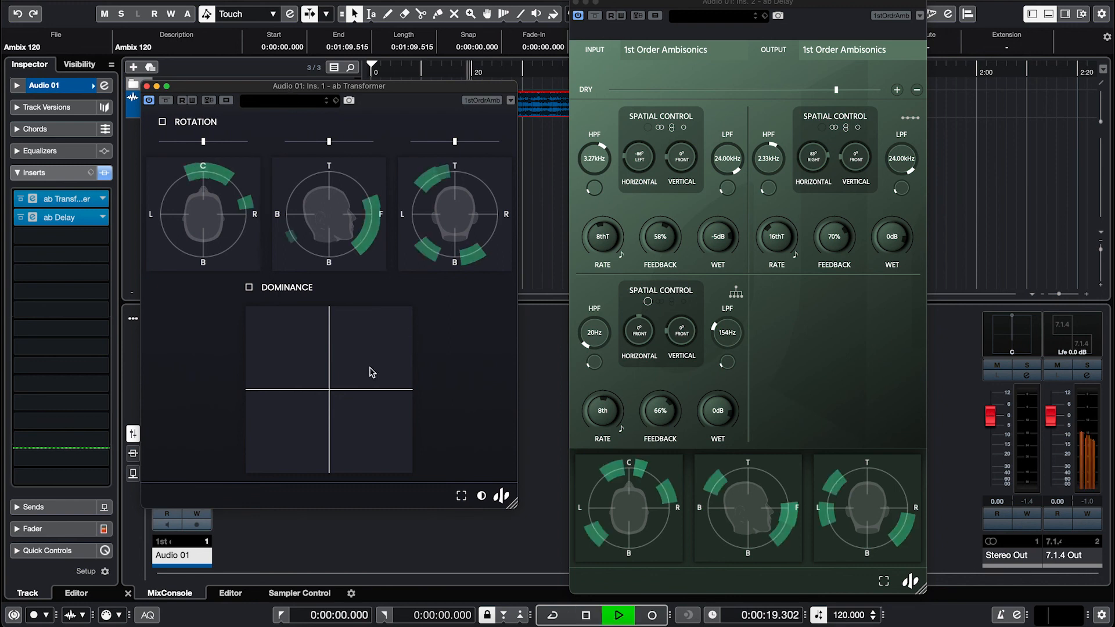
click(329, 355)
drag(331, 361, 330, 344)
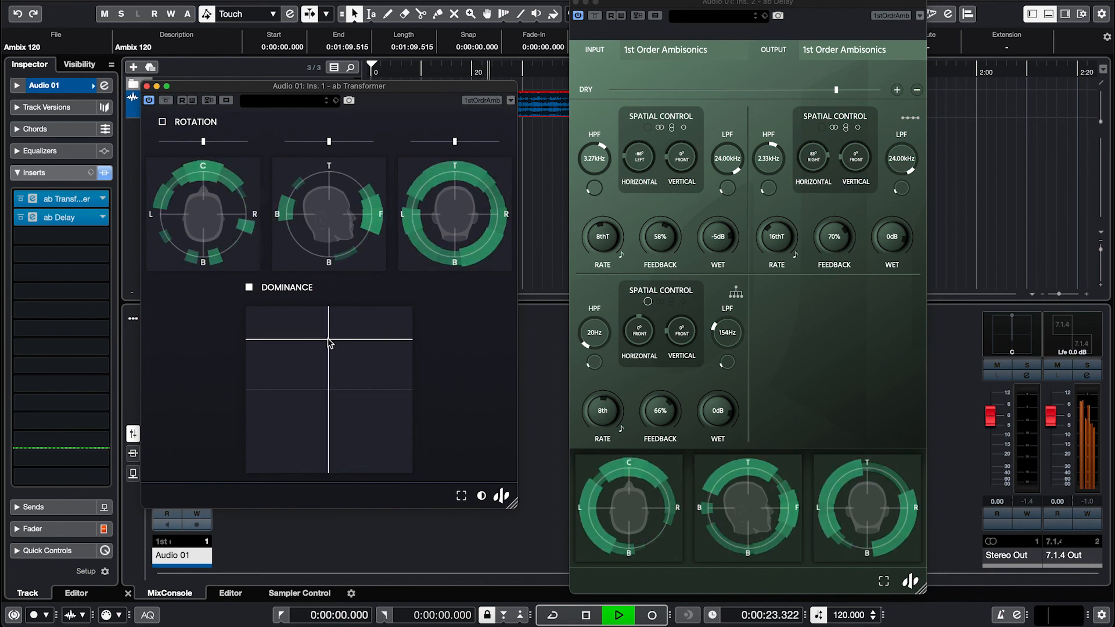
key(space)
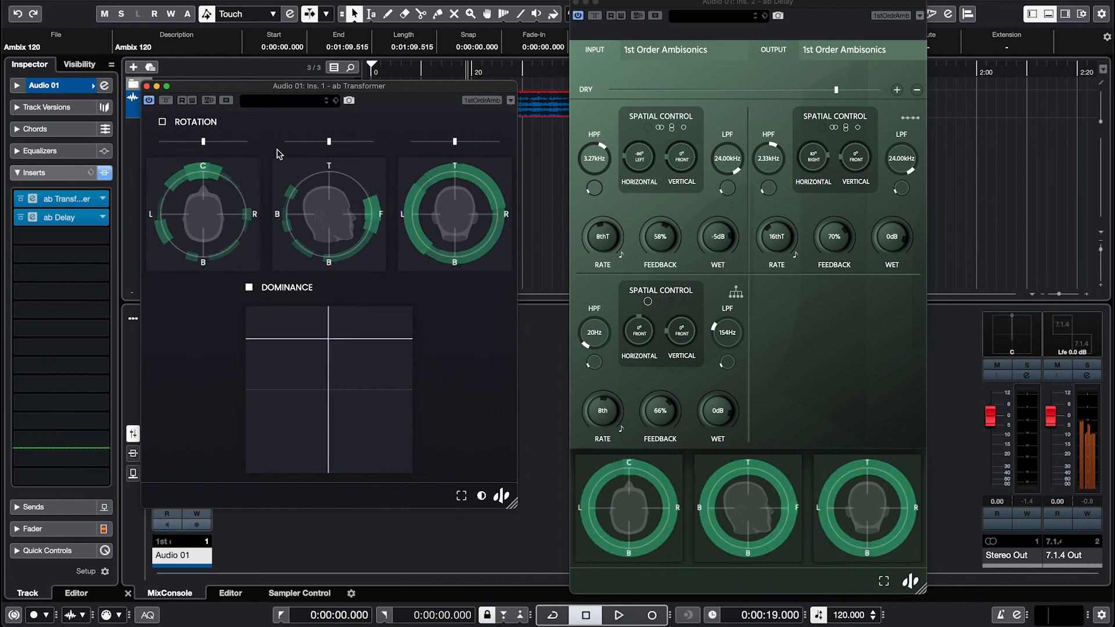
- Lower the Audio 01 channel level to -10.8 dB, resume playback, and place the ab Transformer window clear of ab Delay
drag(246, 92, 357, 88)
drag(160, 416, 162, 440)
key(space)
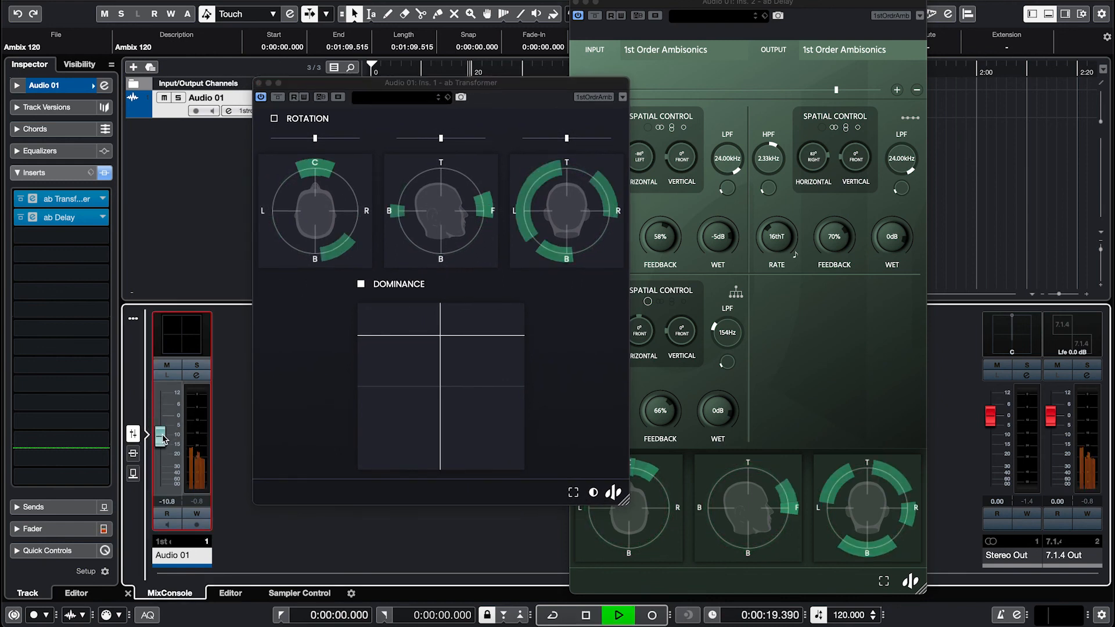
drag(360, 83, 252, 83)
click(821, 321)
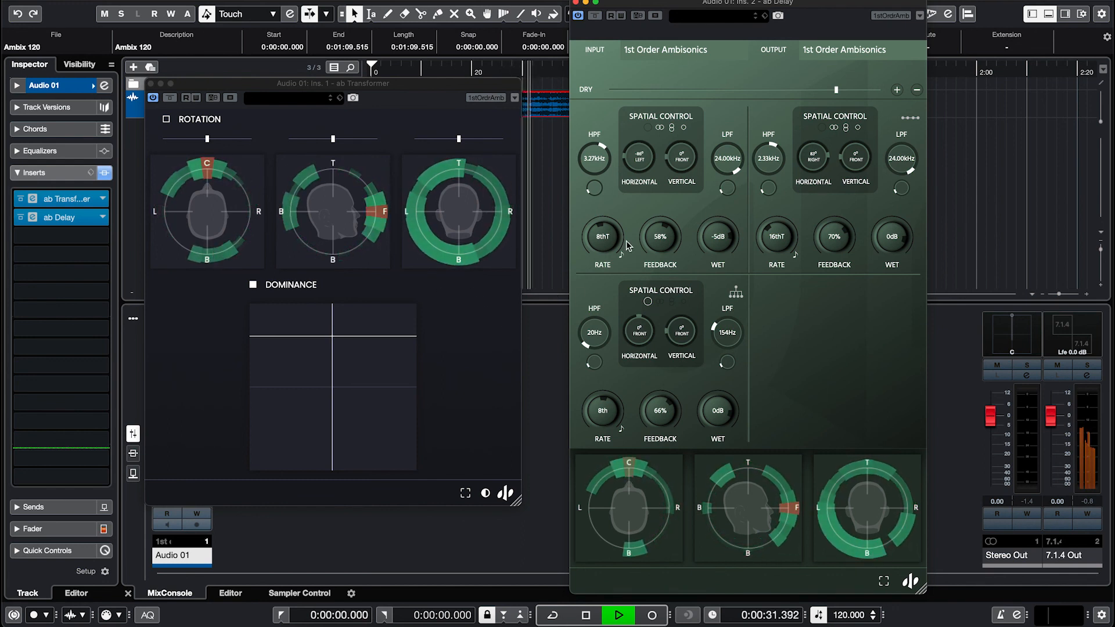
- Set the wet level to 0 dB on the first delay and 6 dB on the third, and raise the Dominance crosshair slightly further during playback
drag(727, 245, 727, 236)
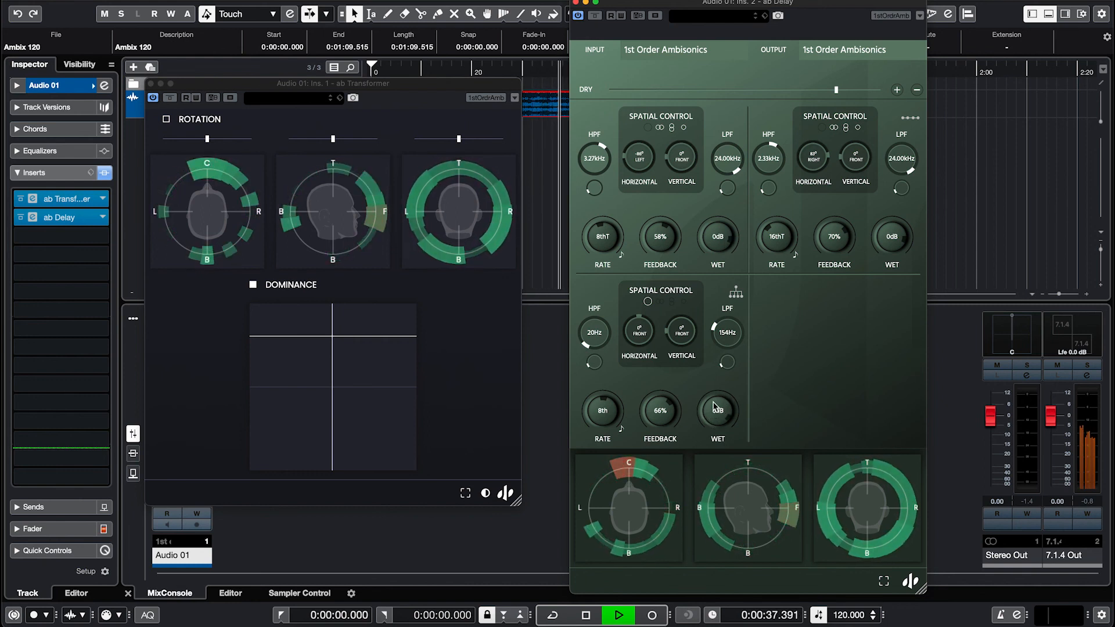
drag(716, 406, 716, 400)
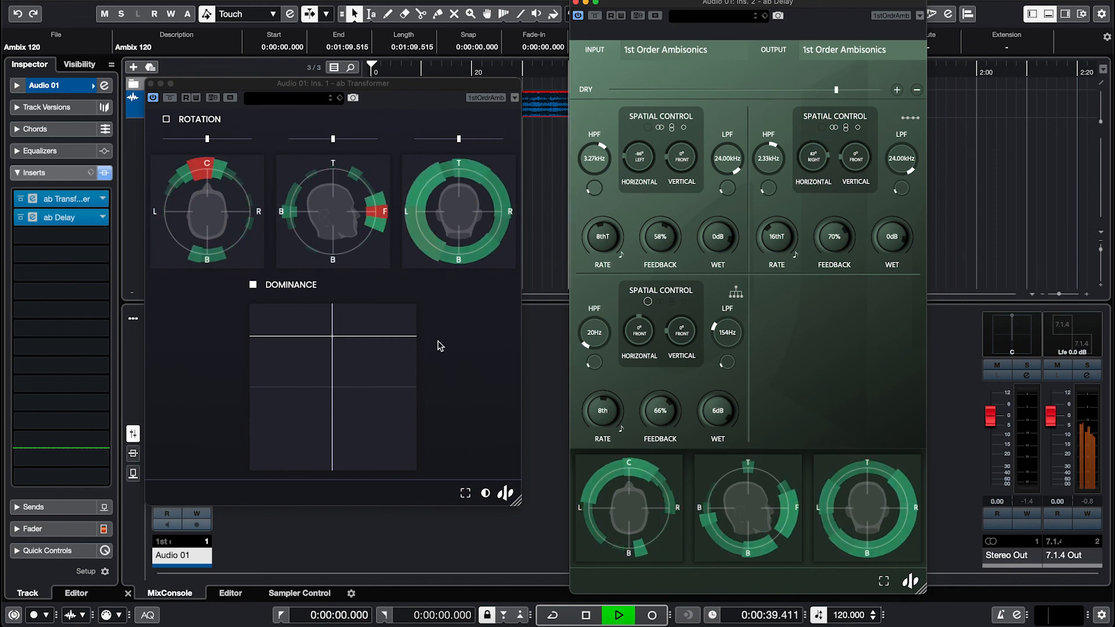
mouse_move(333, 336)
mouse_down()
mouse_move(291, 369)
mouse_move(307, 408)
mouse_move(326, 414)
mouse_move(365, 406)
mouse_move(376, 361)
mouse_move(351, 326)
mouse_move(334, 328)
mouse_up()
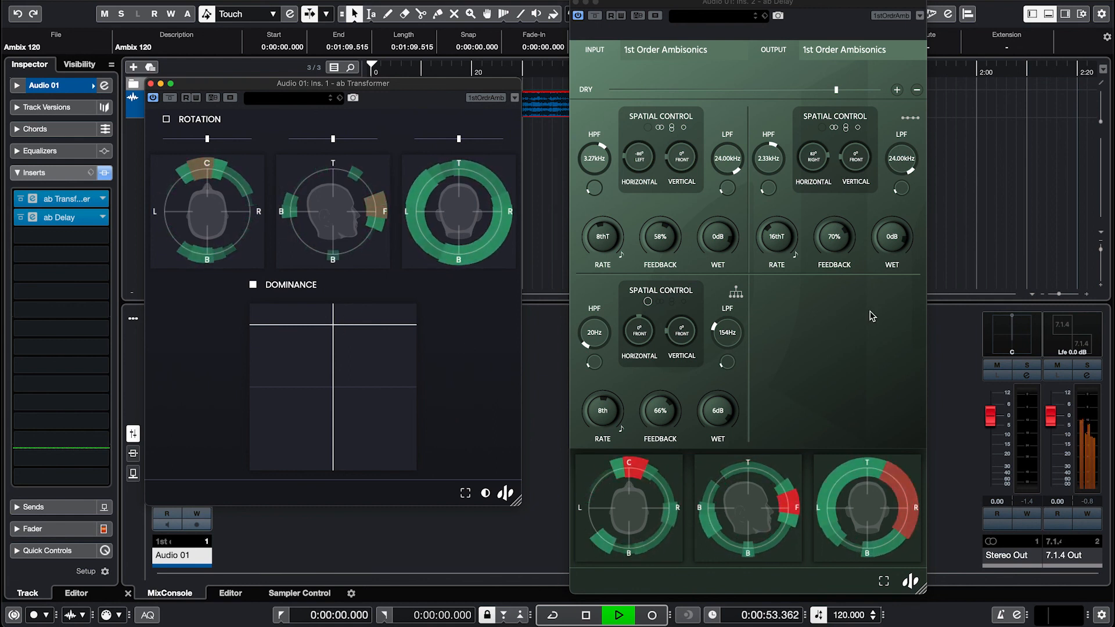
key(space)
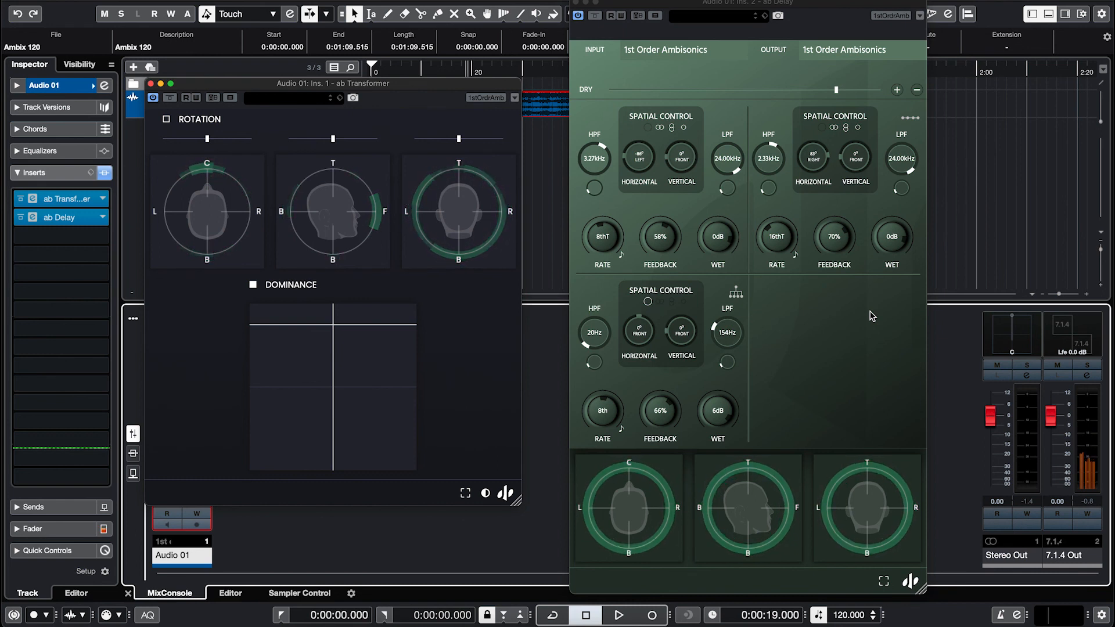